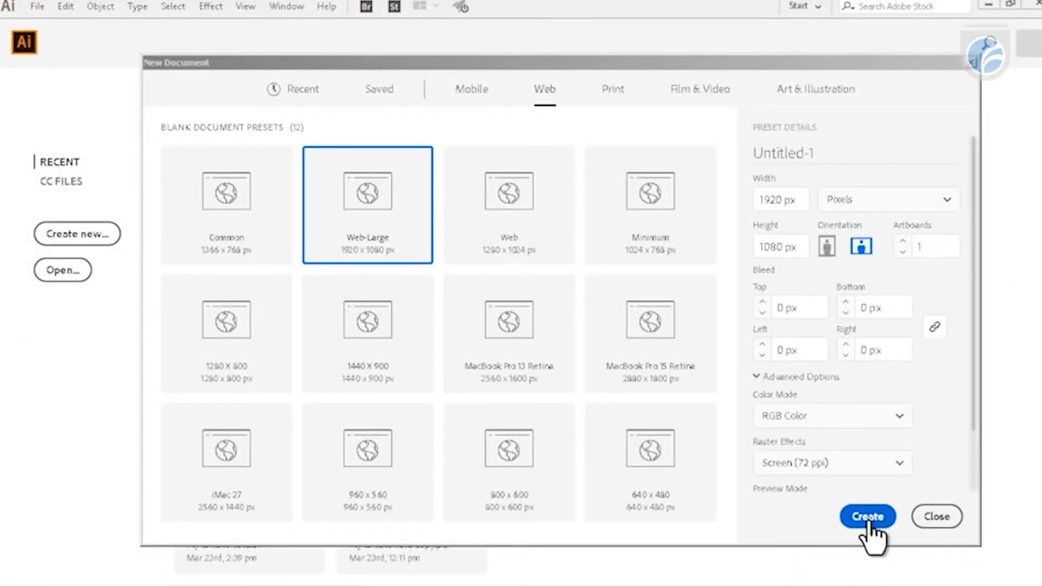
- Create a new landscape document from the Web-Large preset, 1920 x 1080 px, in RGB color at 72 ppi
{"action": "left_click", "coordinate": [868, 520]}
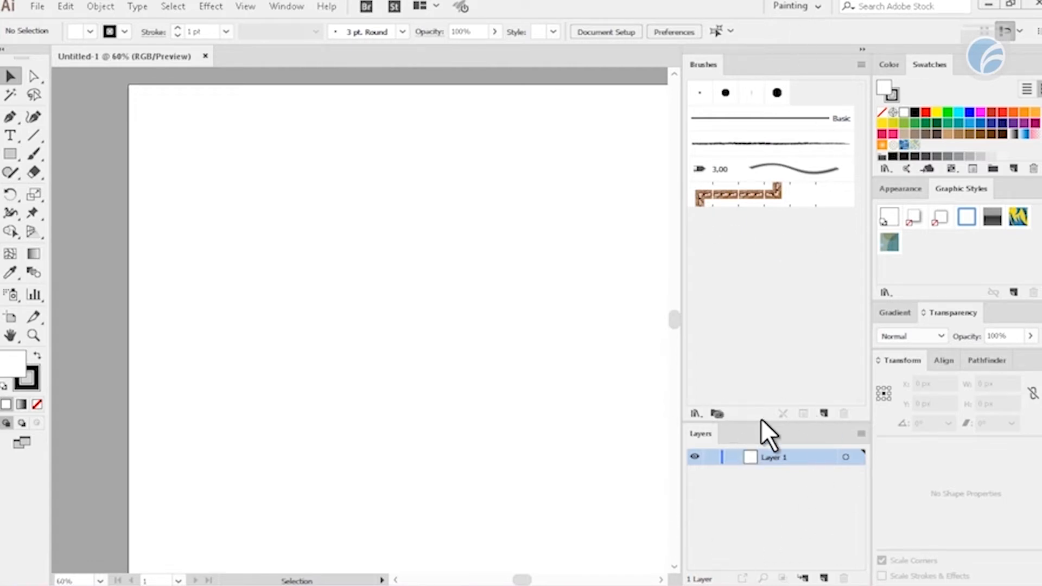
{"action": "left_click", "coordinate": [881, 71]}
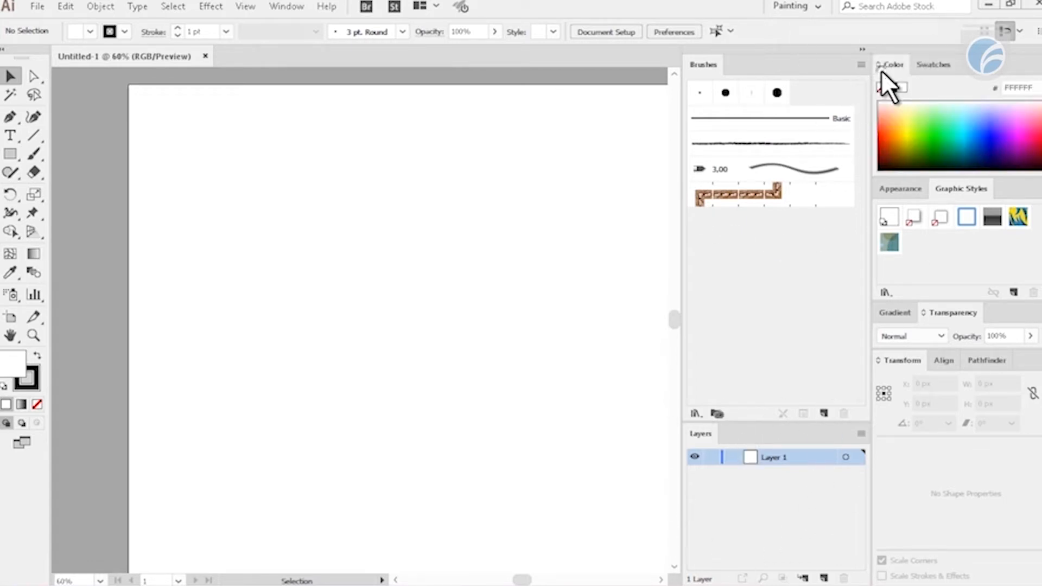
{"action": "left_click", "coordinate": [924, 60]}
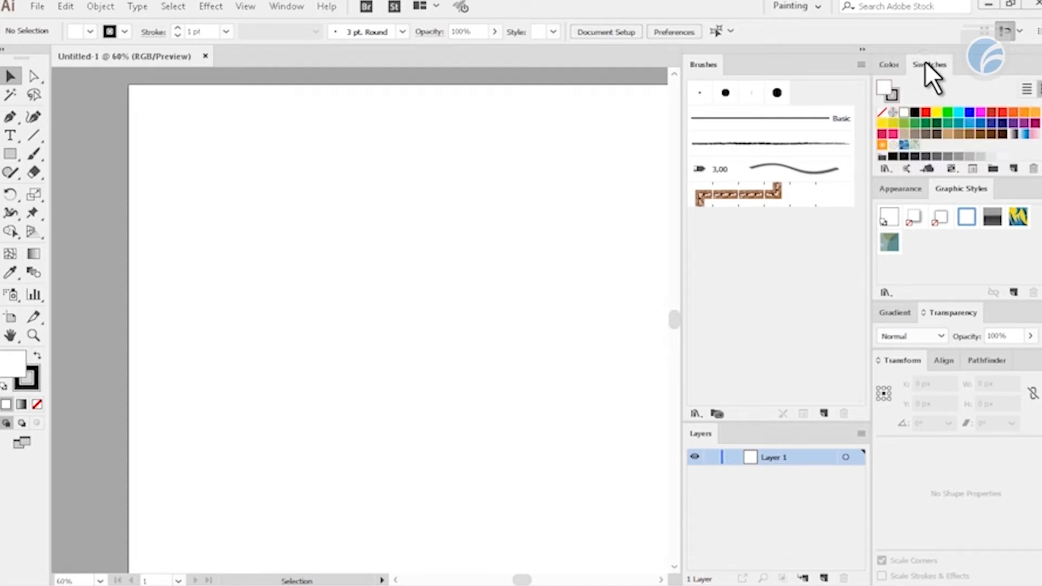
{"action": "left_click", "coordinate": [896, 62]}
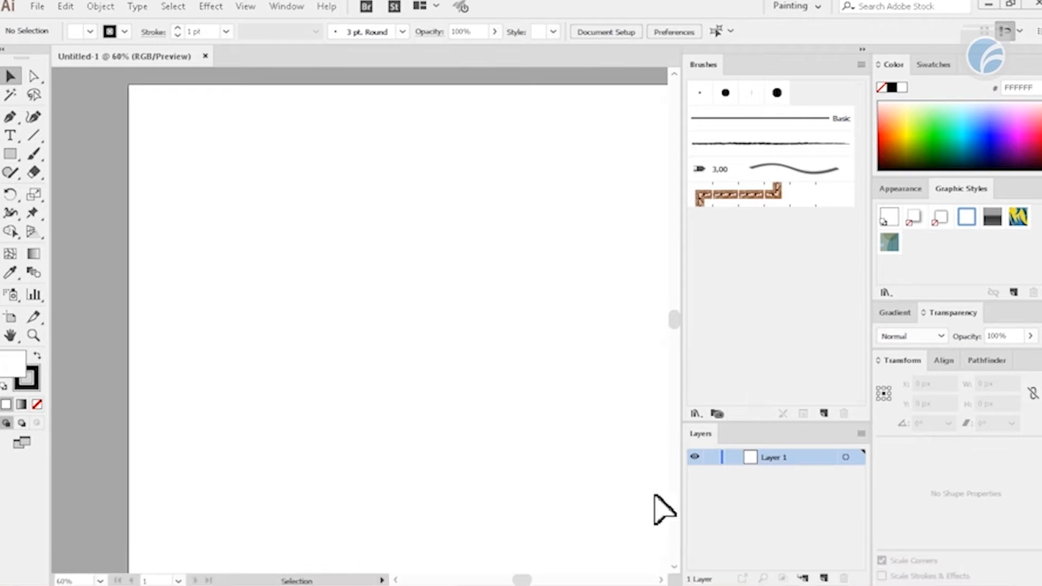
{"action": "left_click", "coordinate": [931, 66]}
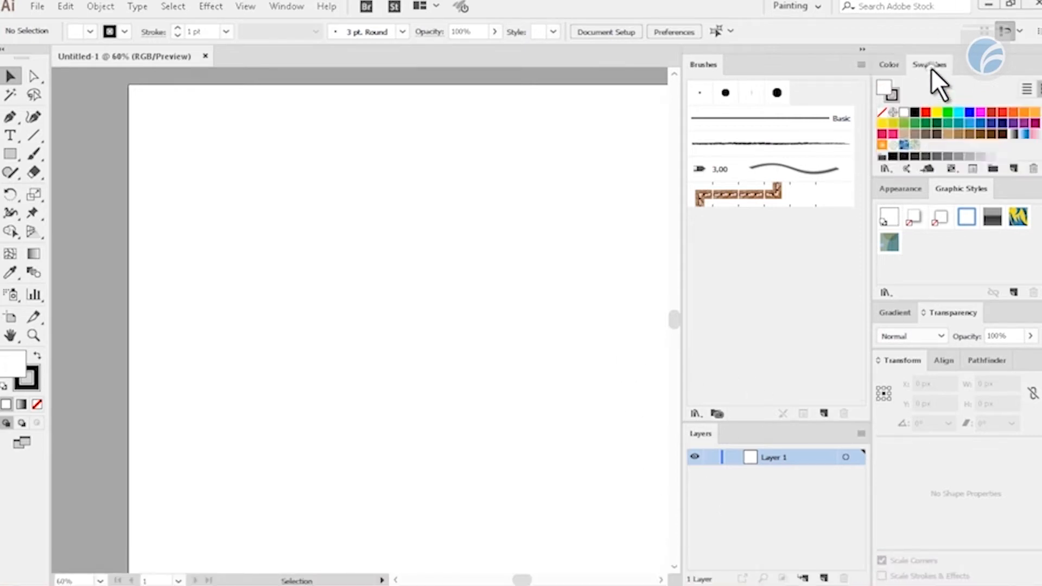
- Detach the Appearance and Graphic Styles group from the workspace and close it
{"action": "left_click", "coordinate": [903, 183]}
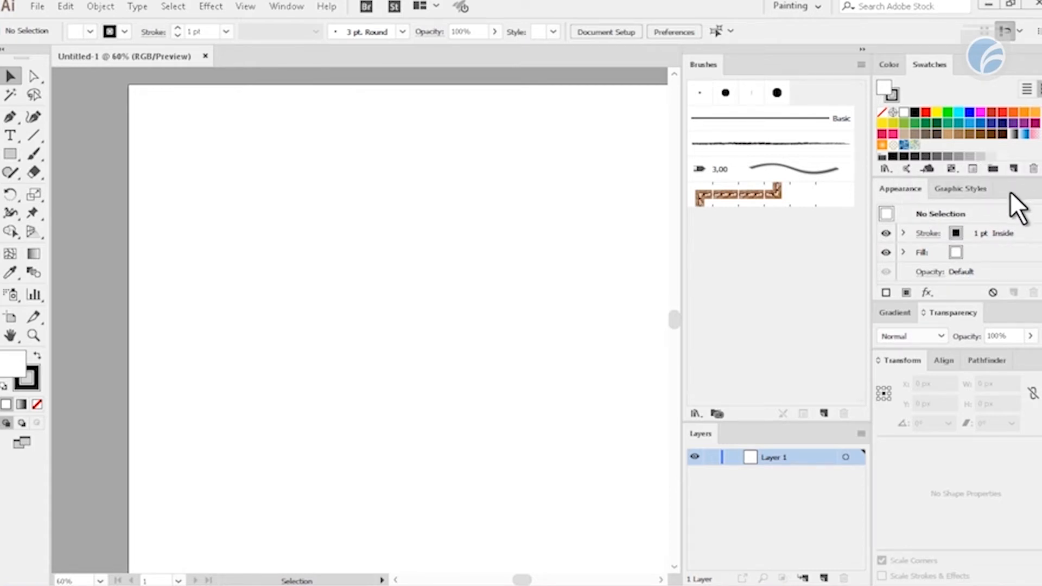
{"action": "left_click_drag", "start_coordinate": [1010, 191], "coordinate": [396, 186]}
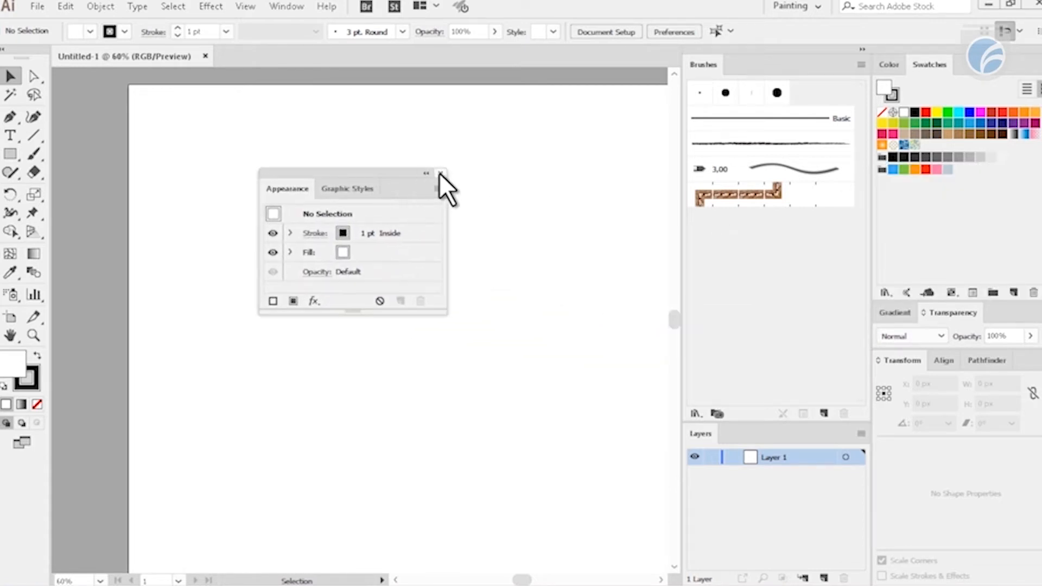
{"action": "left_click", "coordinate": [441, 170]}
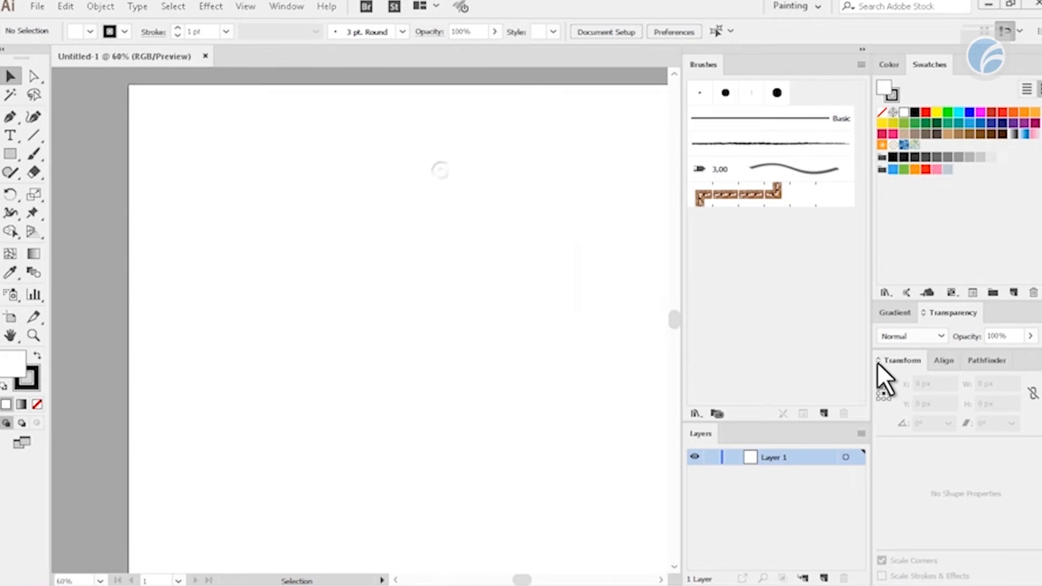
- Display the Pathfinder operations in the workspace in place of the Transform settings
{"action": "left_click", "coordinate": [895, 312]}
{"action": "left_click", "coordinate": [950, 384]}
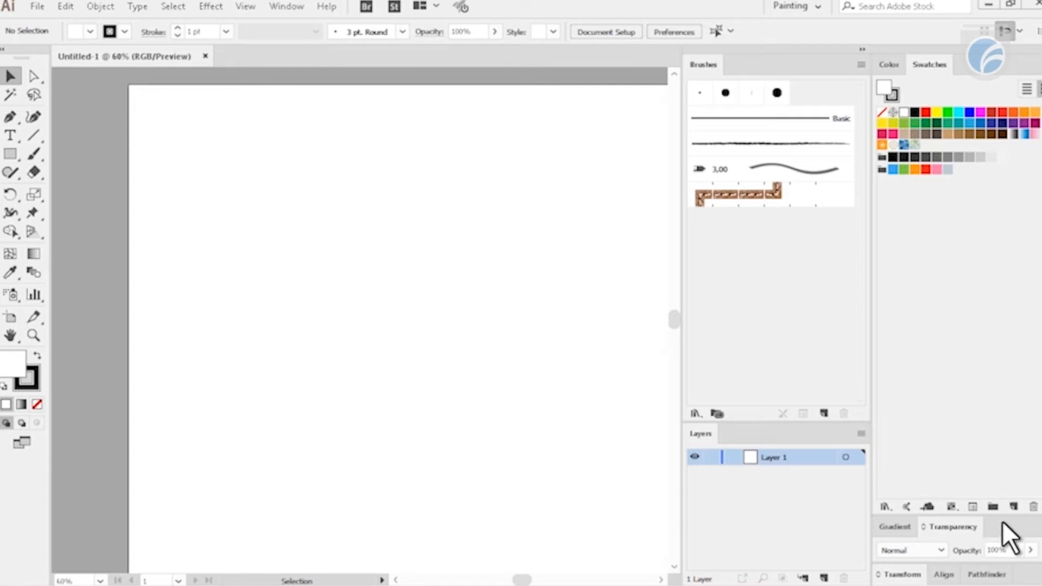
{"action": "left_click", "coordinate": [892, 576]}
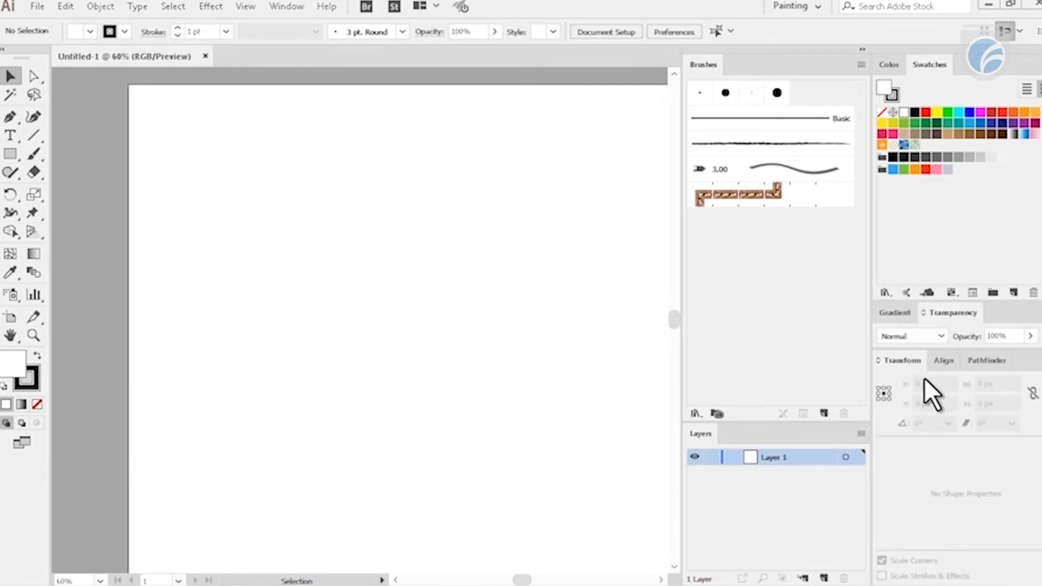
{"action": "left_click", "coordinate": [993, 360]}
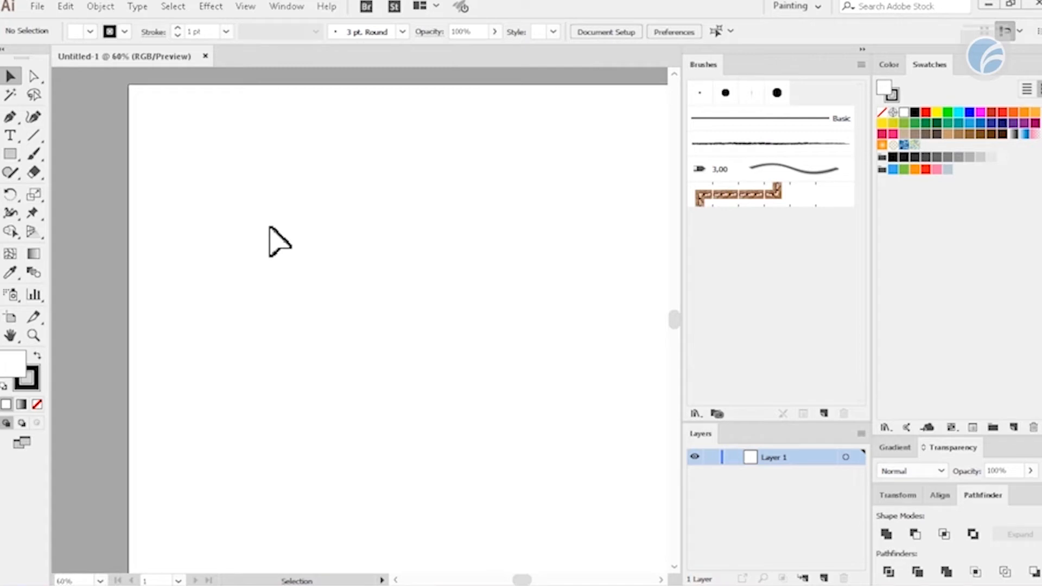
{"action": "left_click", "coordinate": [287, 6]}
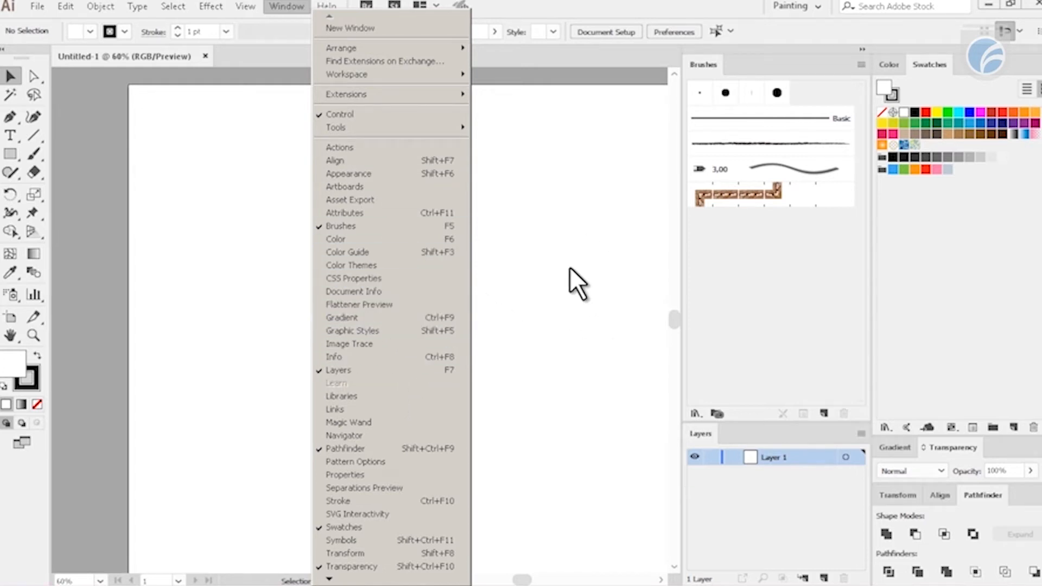
{"action": "left_click", "coordinate": [547, 293]}
{"action": "key", "text": "space"}
{"action": "left_click_drag", "start_coordinate": [430, 280], "coordinate": [456, 288]}
{"action": "left_click_drag", "start_coordinate": [451, 286], "coordinate": [402, 312]}
{"action": "left_click_drag", "start_coordinate": [403, 305], "coordinate": [368, 316]}
{"action": "left_click_drag", "start_coordinate": [463, 302], "coordinate": [534, 301]}
{"action": "left_click_drag", "start_coordinate": [494, 295], "coordinate": [453, 302]}
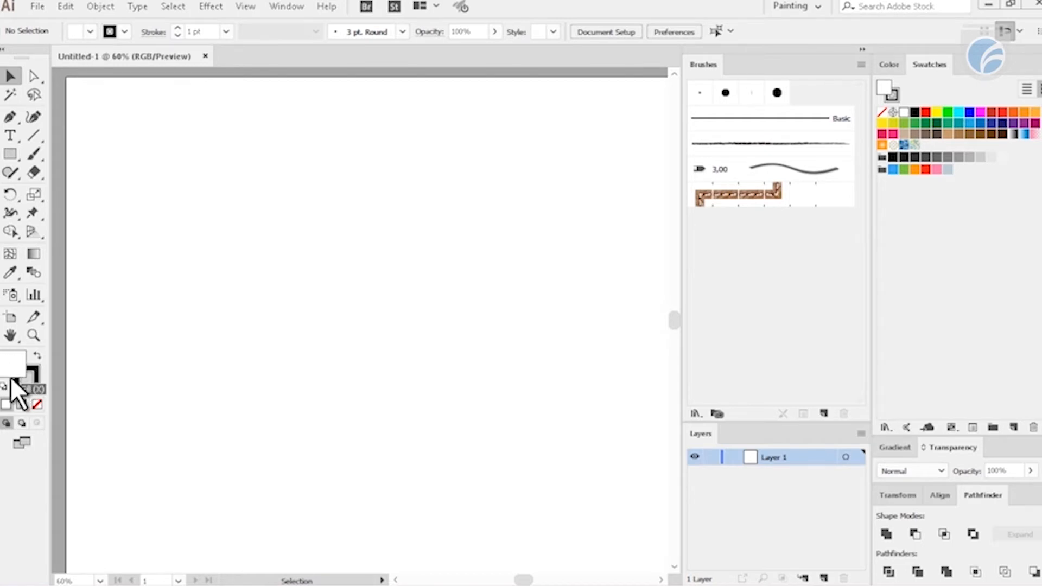
{"action": "left_click", "coordinate": [25, 381]}
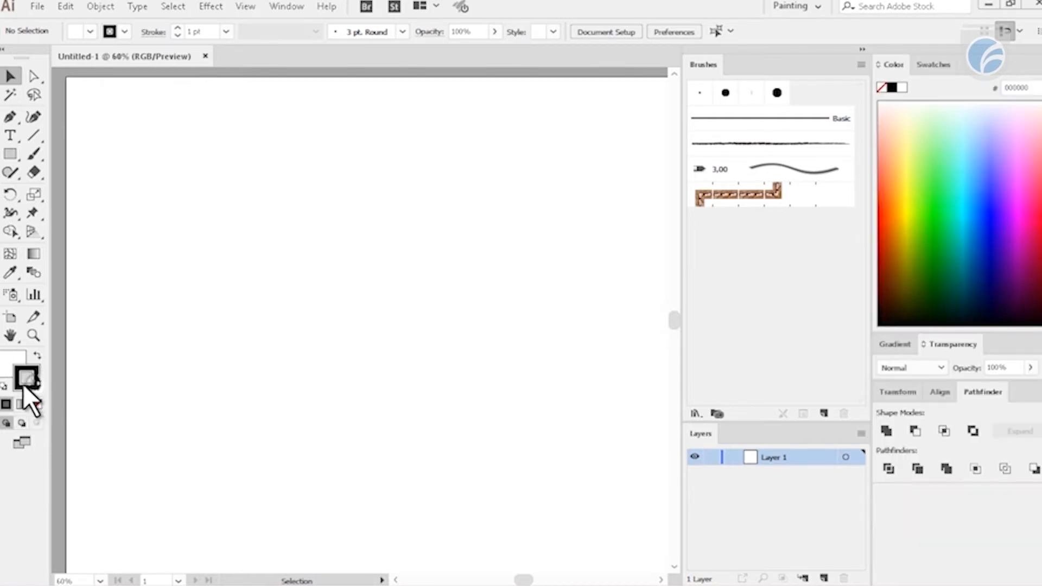
{"action": "left_click", "coordinate": [11, 370]}
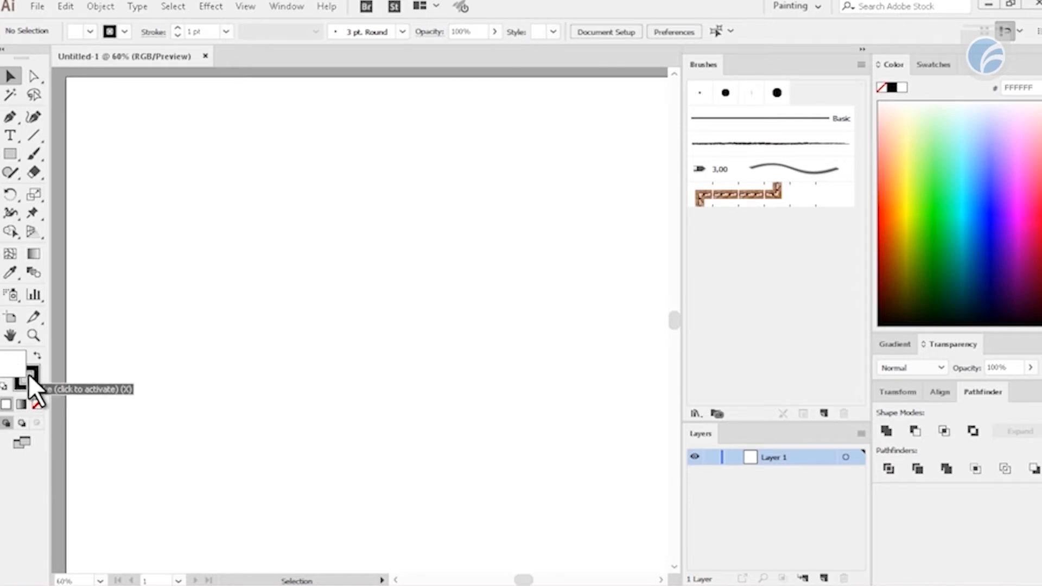
{"action": "left_click", "coordinate": [28, 379]}
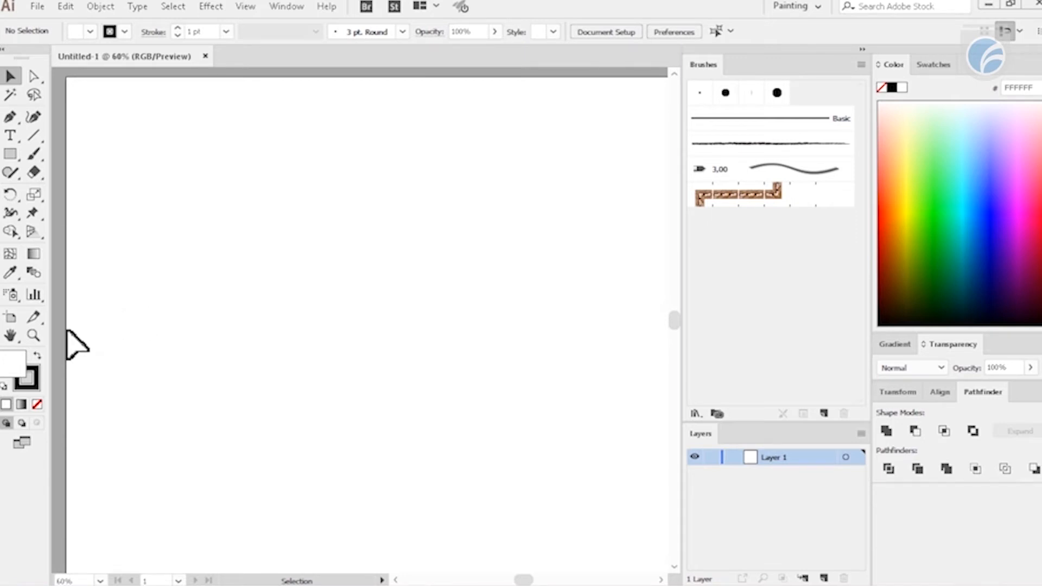
- Set the fill color to green, hex 54C121
{"action": "double_click", "coordinate": [12, 363]}
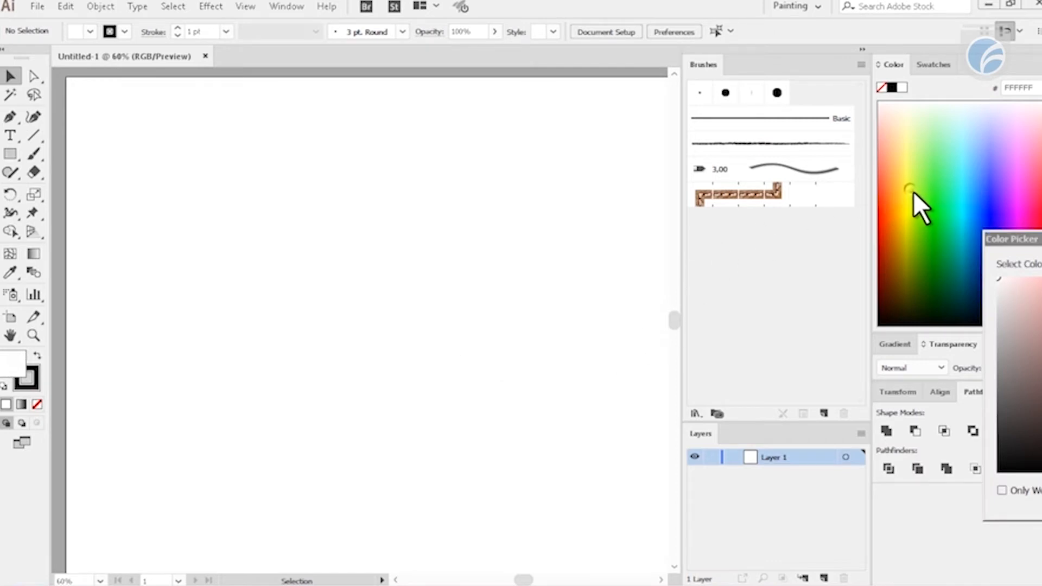
{"action": "left_click_drag", "start_coordinate": [992, 242], "coordinate": [562, 140]}
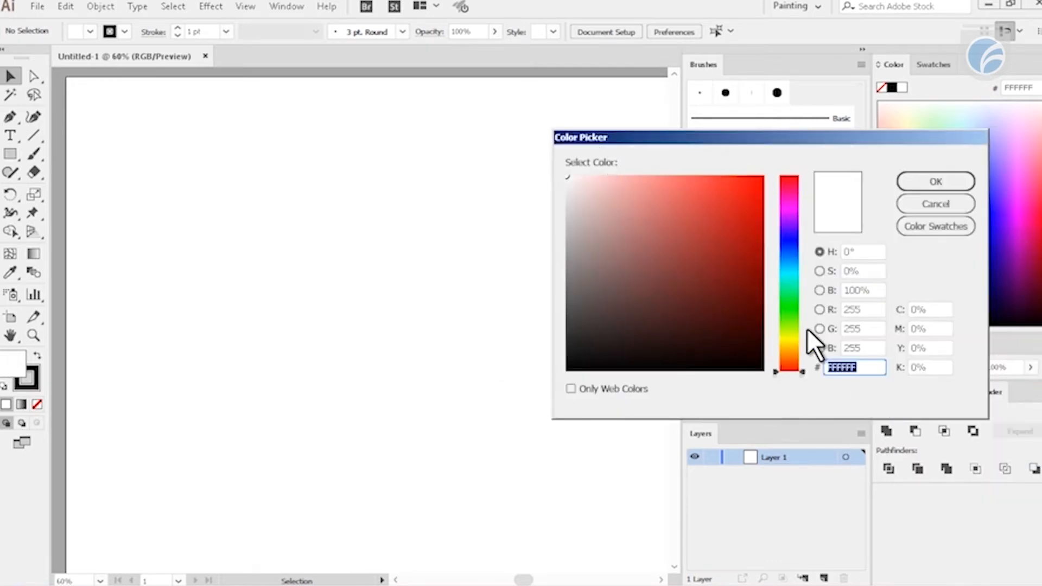
{"action": "left_click_drag", "start_coordinate": [801, 367], "coordinate": [799, 317]}
{"action": "left_click_drag", "start_coordinate": [745, 242], "coordinate": [733, 220]}
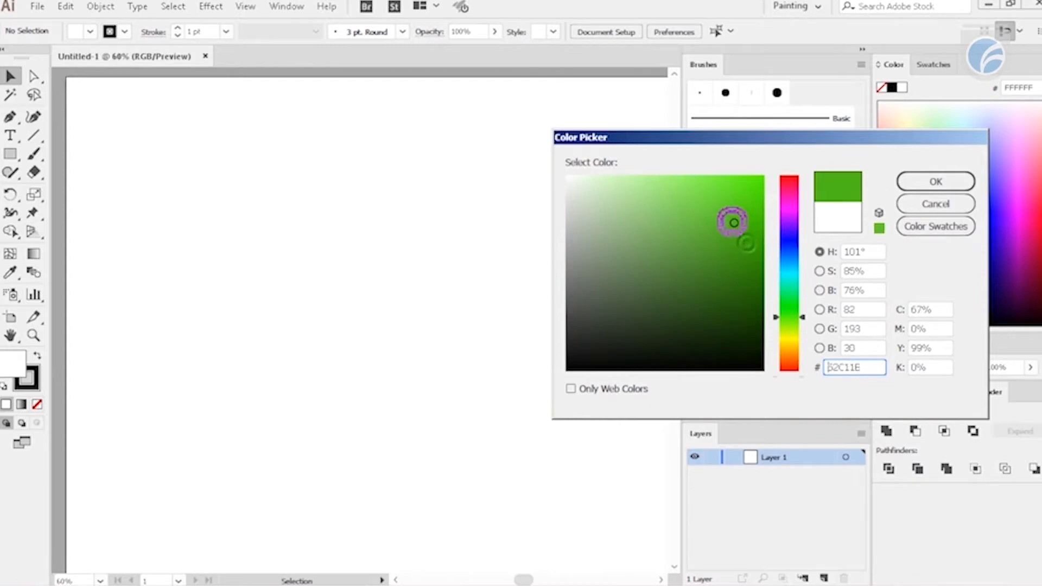
{"action": "left_click", "coordinate": [905, 184]}
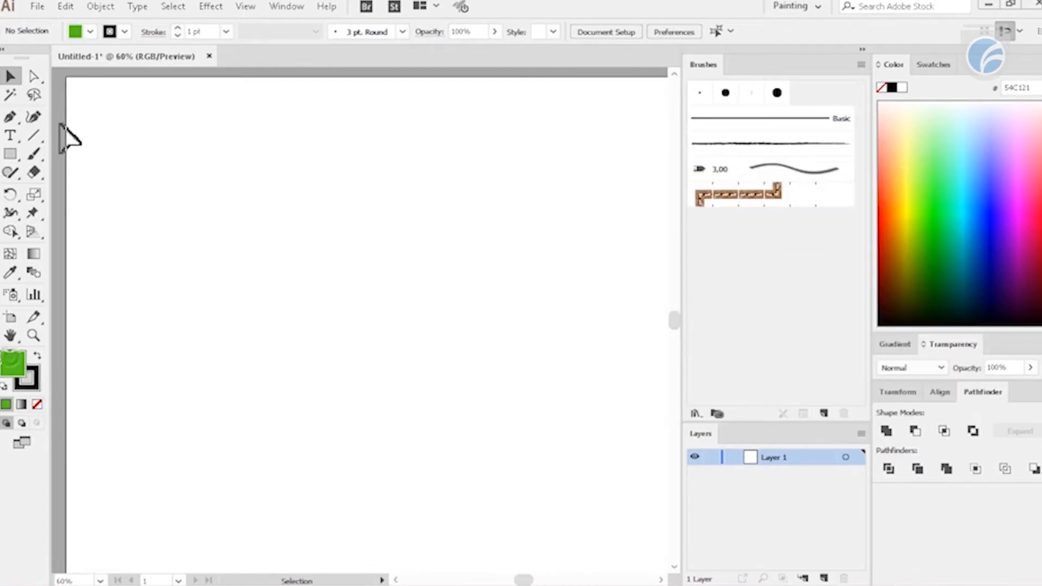
- Draw a large green rectangle and move it near the artboard's upper-left corner
{"action": "left_click", "coordinate": [12, 154]}
{"action": "left_click_drag", "start_coordinate": [156, 168], "coordinate": [393, 373]}
{"action": "key", "text": "v"}
{"action": "left_click_drag", "start_coordinate": [330, 323], "coordinate": [283, 271]}
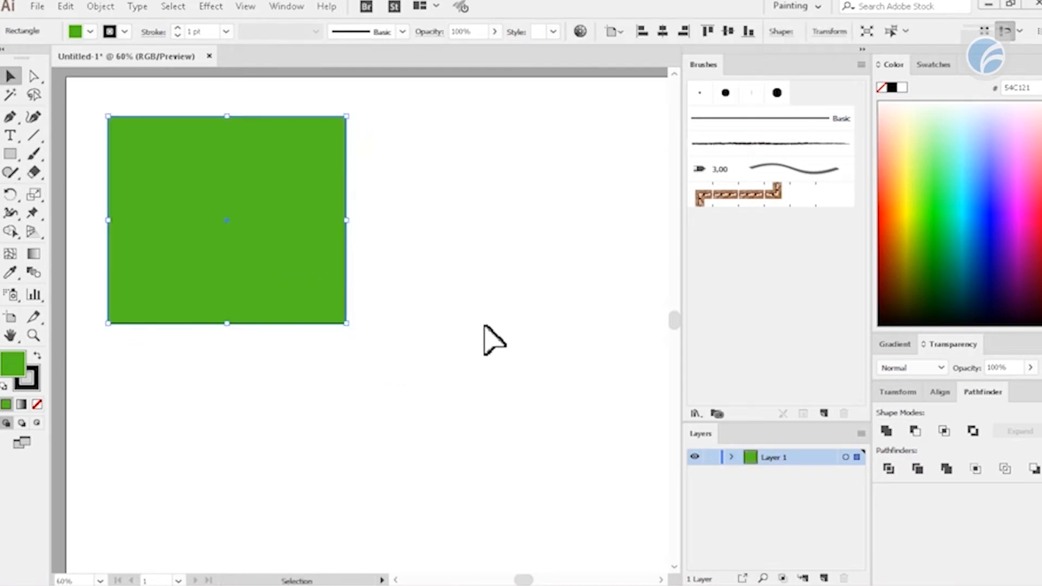
{"action": "left_click", "coordinate": [473, 331]}
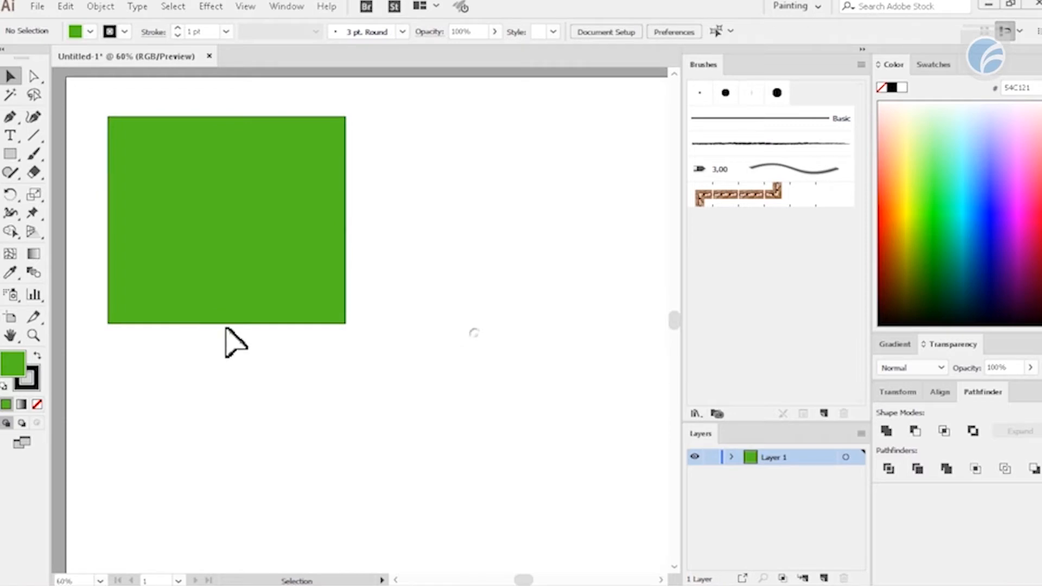
- Set the fill color for the next shape to pink, hex EF6FD7
{"action": "double_click", "coordinate": [16, 365]}
{"action": "left_click_drag", "start_coordinate": [805, 315], "coordinate": [806, 201]}
{"action": "mouse_move", "coordinate": [729, 222]}
{"action": "left_mouse_down"}
{"action": "mouse_move", "coordinate": [702, 188]}
{"action": "mouse_move", "coordinate": [673, 186]}
{"action": "left_mouse_up"}
{"action": "left_click", "coordinate": [911, 183]}
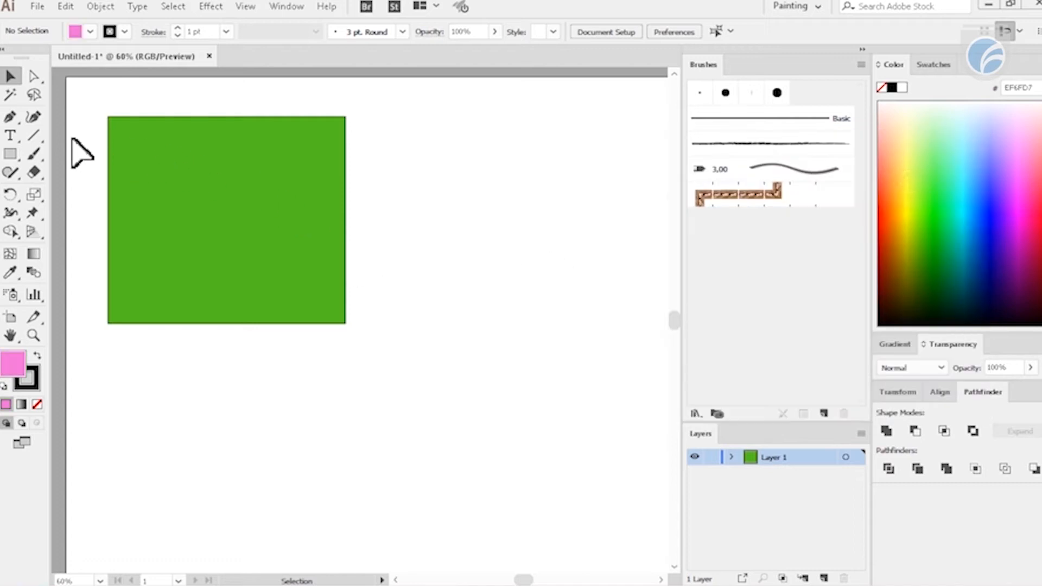
- Draw a pink circle with the Ellipse tool, overlapping the lower-right corner of the green rectangle
{"action": "left_click", "coordinate": [11, 155]}
{"action": "left_click", "coordinate": [73, 190]}
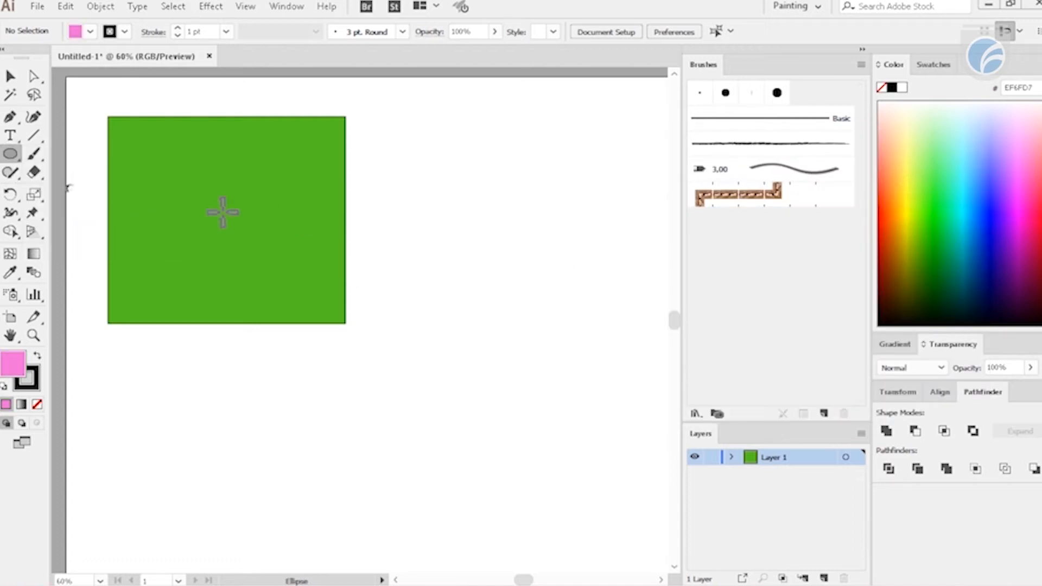
{"action": "left_click_drag", "start_coordinate": [234, 212], "coordinate": [463, 440]}
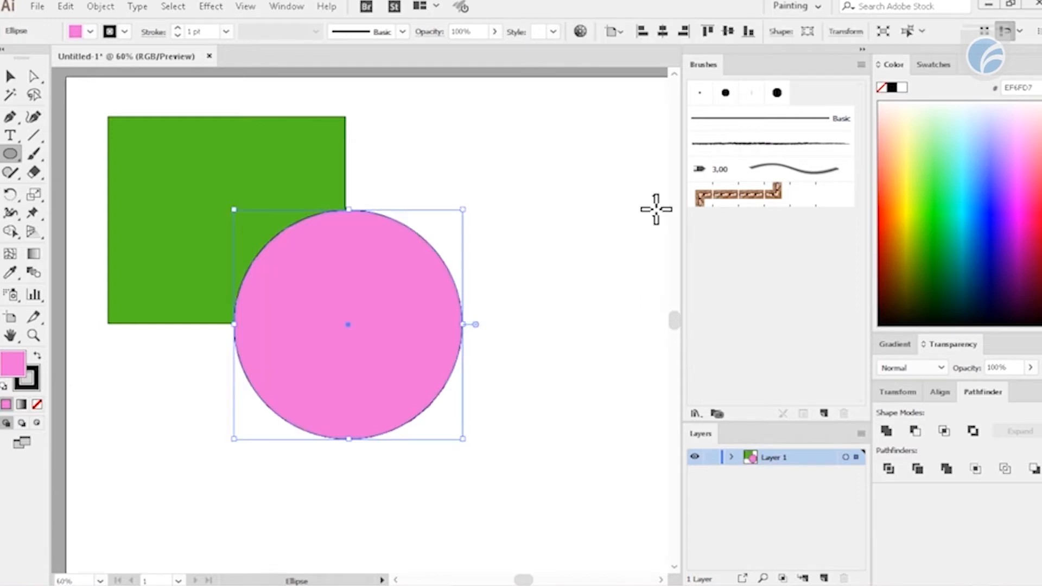
{"action": "key", "text": "v"}
{"action": "left_click", "coordinate": [610, 233]}
{"action": "left_click_drag", "start_coordinate": [379, 274], "coordinate": [407, 304]}
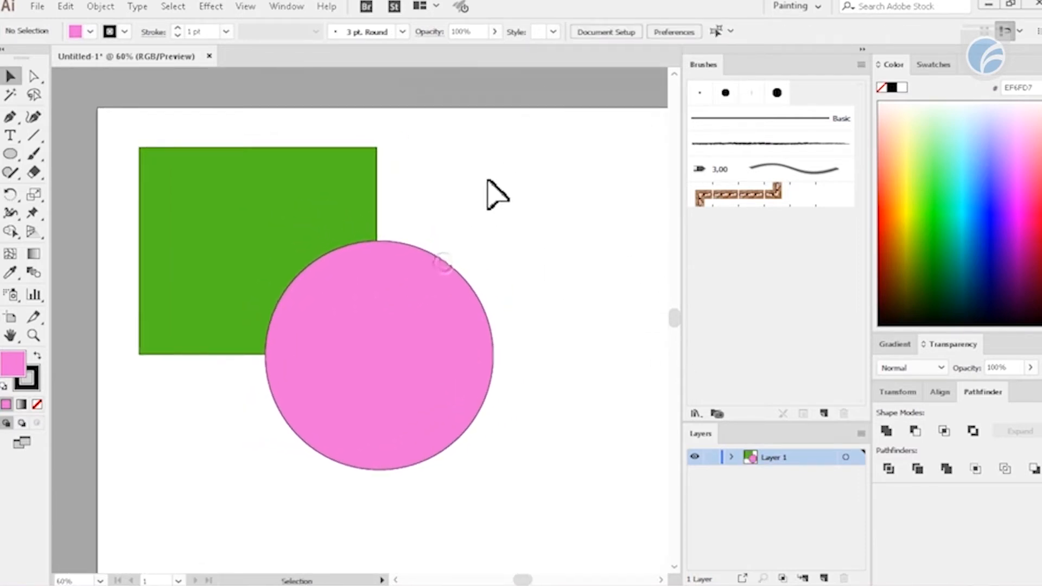
{"action": "left_click", "coordinate": [365, 191]}
{"action": "left_click", "coordinate": [429, 339]}
{"action": "left_click", "coordinate": [524, 175]}
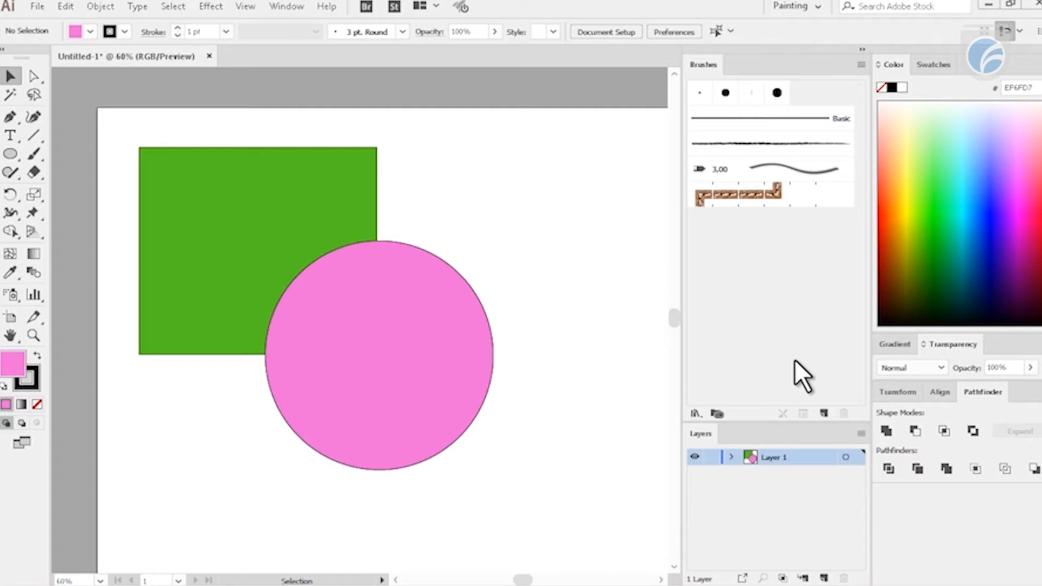
{"action": "left_click", "coordinate": [322, 191]}
{"action": "left_click", "coordinate": [386, 321]}
{"action": "left_click", "coordinate": [532, 305]}
- Move the pink circle slightly down and the green rectangle slightly right and down, keeping them overlapped
{"action": "left_click_drag", "start_coordinate": [417, 298], "coordinate": [420, 313]}
{"action": "left_click", "coordinate": [600, 244]}
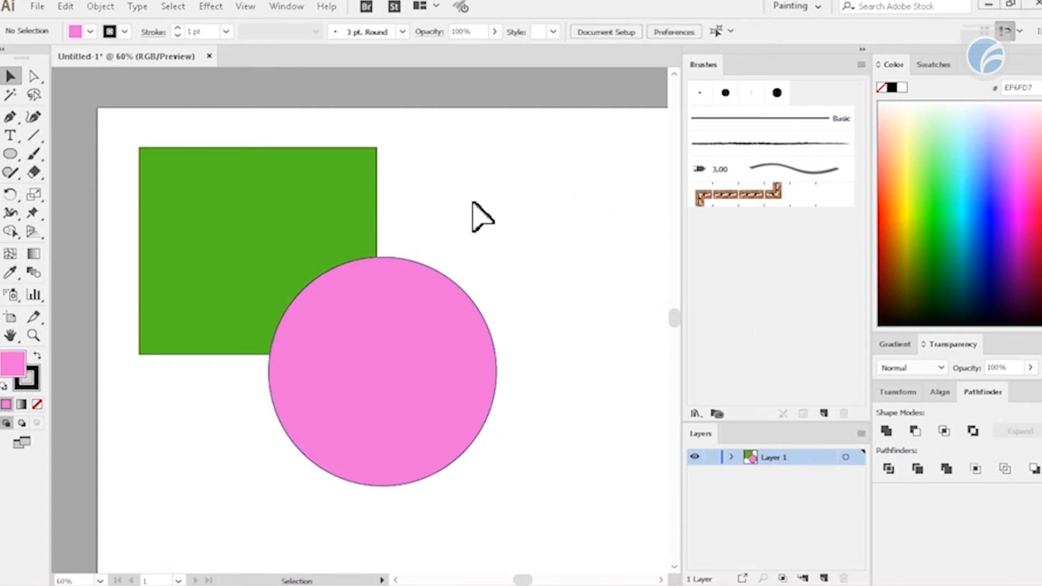
{"action": "left_click_drag", "start_coordinate": [347, 195], "coordinate": [363, 206]}
{"action": "left_click", "coordinate": [495, 217]}
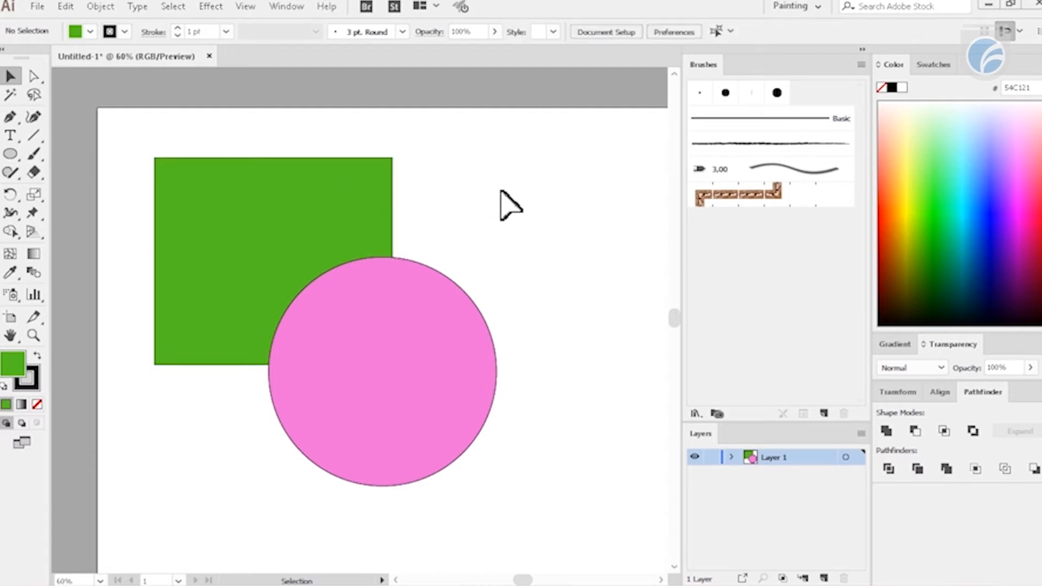
{"action": "left_click_drag", "start_coordinate": [505, 184], "coordinate": [342, 301]}
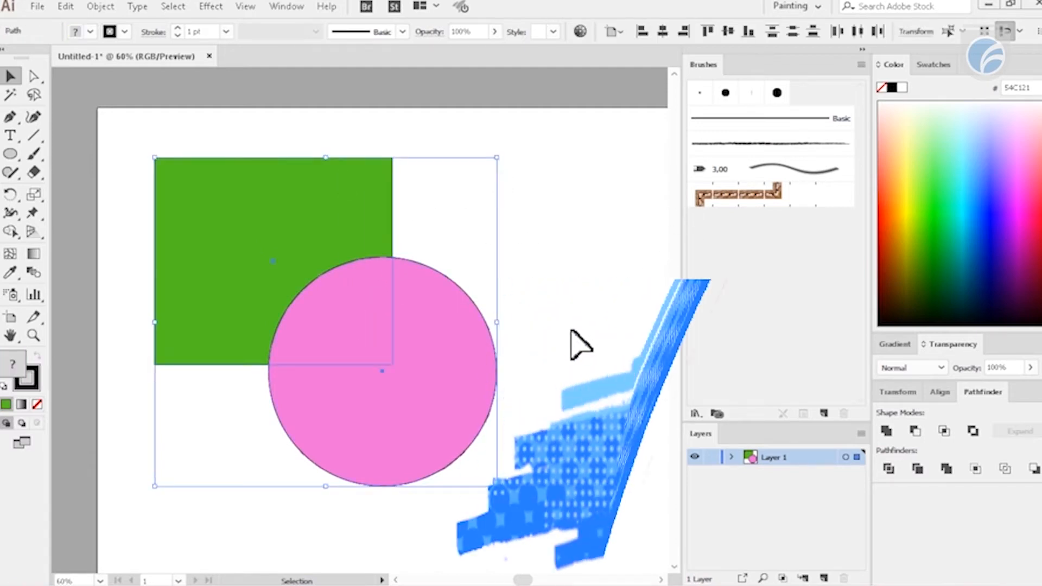
{"action": "left_click", "coordinate": [579, 343]}
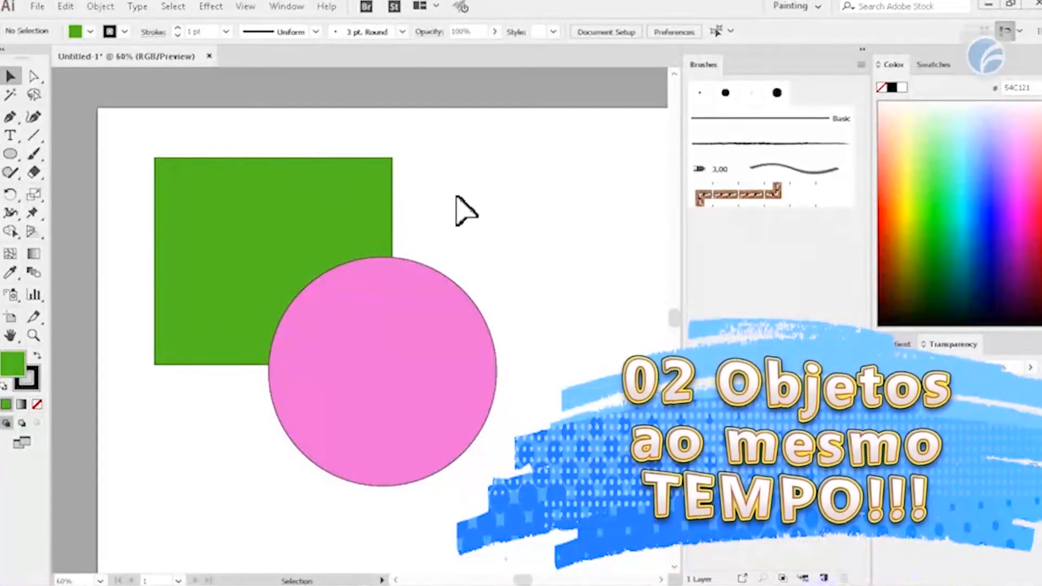
{"action": "left_click_drag", "start_coordinate": [461, 130], "coordinate": [239, 415]}
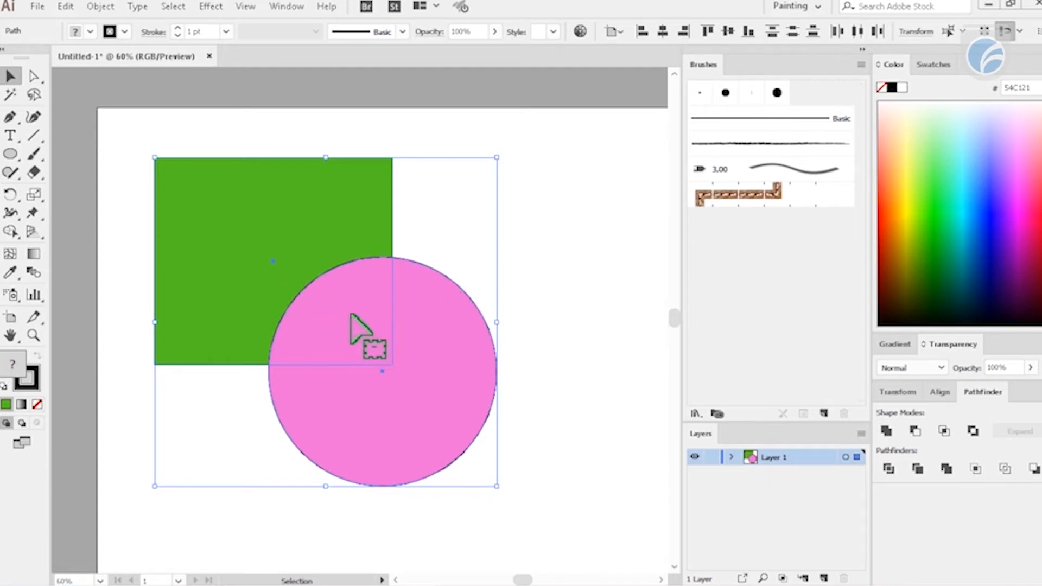
{"action": "left_click", "coordinate": [553, 279]}
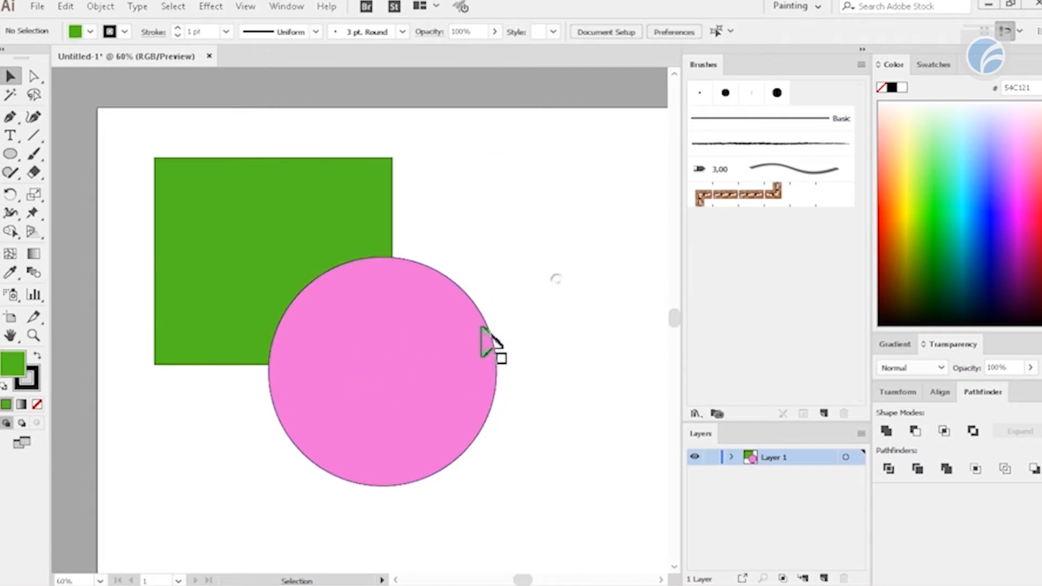
- Shift the pink circle slightly right and up, and unite it with the green rectangle into one shape
{"action": "left_click_drag", "start_coordinate": [412, 307], "coordinate": [436, 300]}
{"action": "left_click_drag", "start_coordinate": [428, 363], "coordinate": [421, 365]}
{"action": "key", "text": "ctrl+a"}
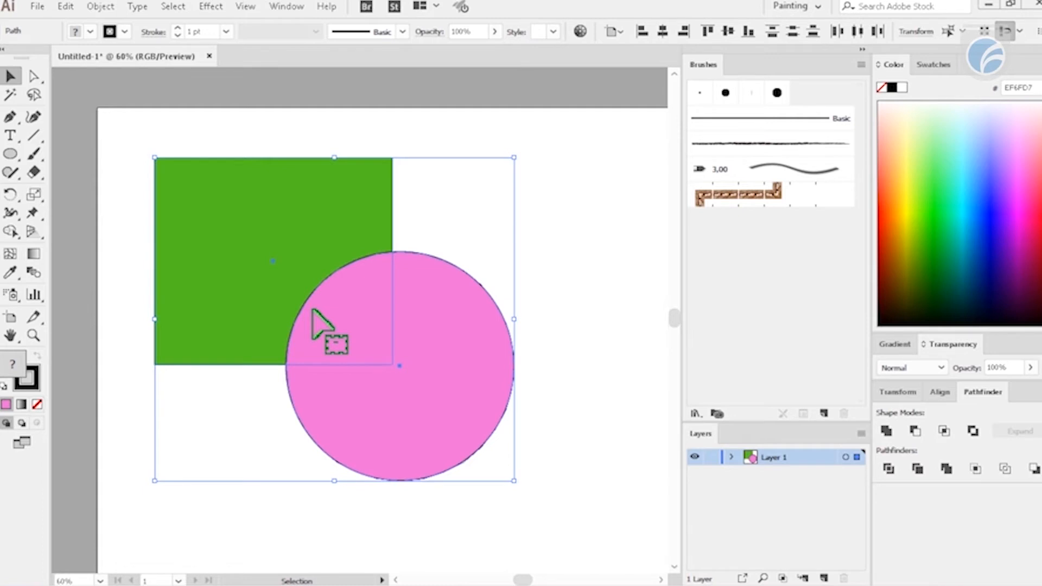
{"action": "left_click", "coordinate": [886, 430]}
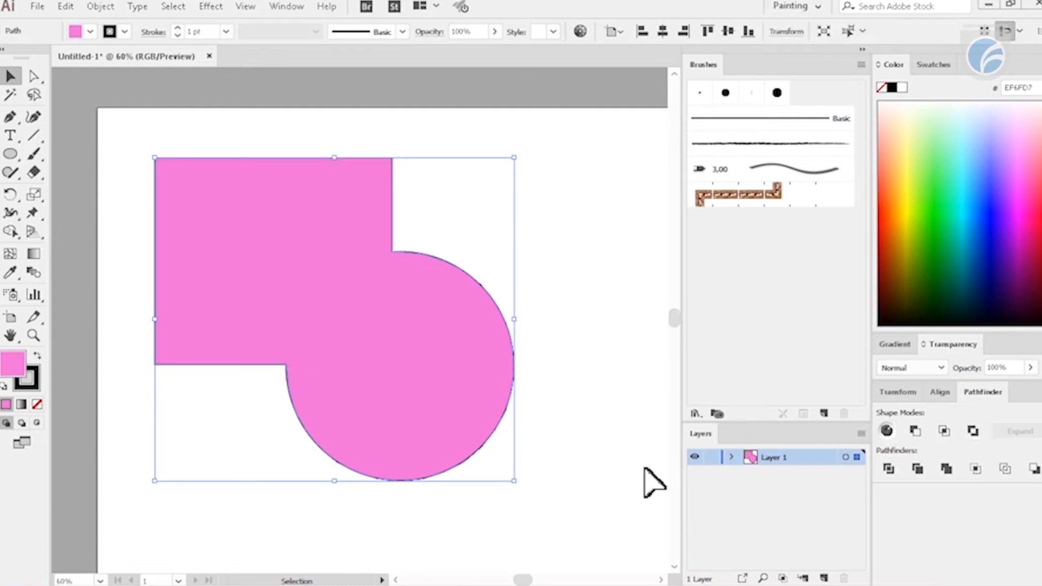
- Shift the united pink shape slightly back and forth on the artboard as a single piece
{"action": "left_click", "coordinate": [564, 288]}
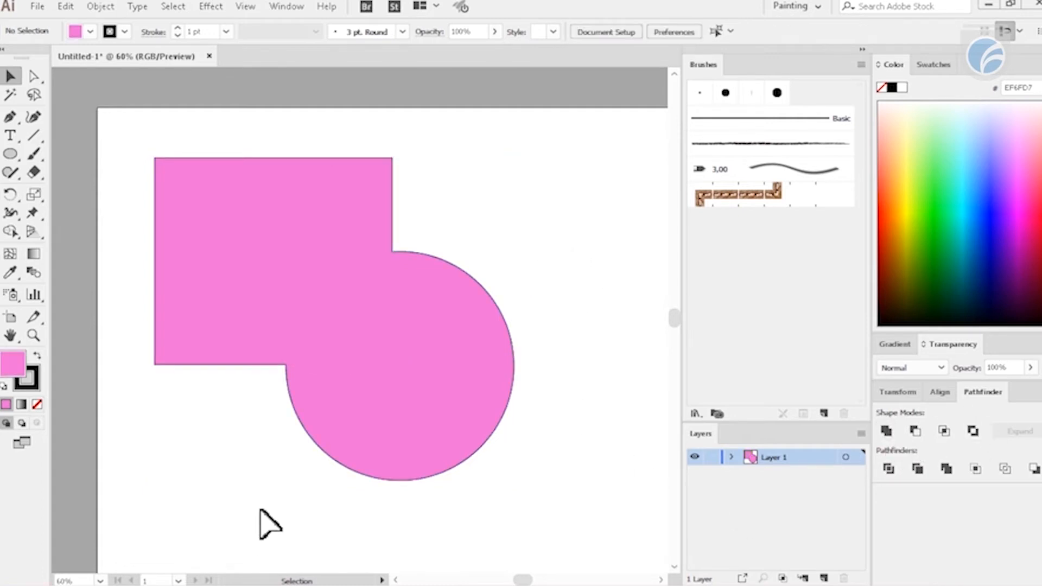
{"action": "key", "text": "ctrl+equal"}
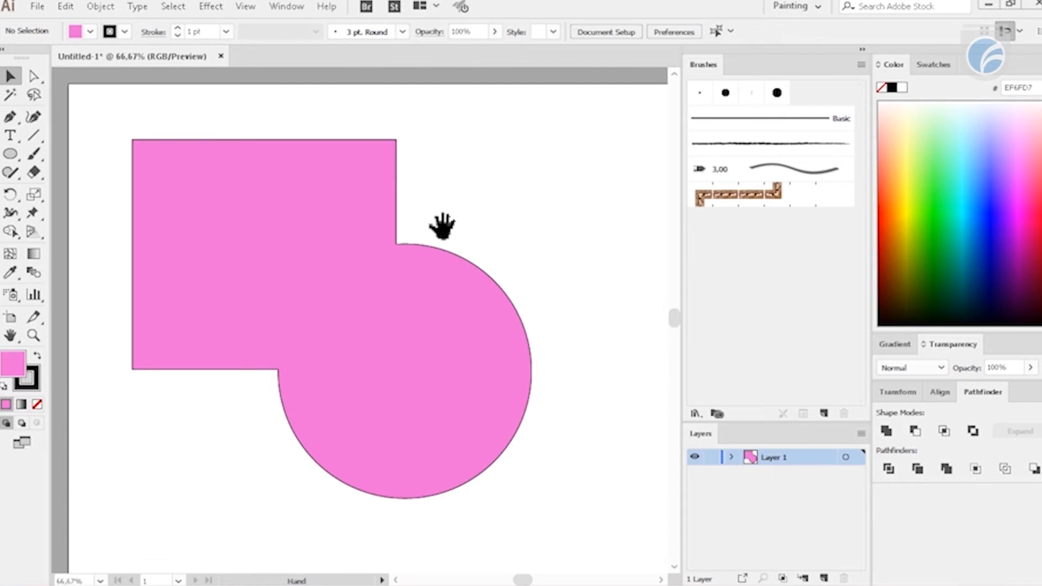
{"action": "left_click_drag", "start_coordinate": [442, 226], "coordinate": [488, 235]}
{"action": "mouse_move", "coordinate": [419, 363]}
{"action": "left_mouse_down"}
{"action": "mouse_move", "coordinate": [412, 323]}
{"action": "mouse_move", "coordinate": [405, 360]}
{"action": "left_mouse_up"}
{"action": "left_click_drag", "start_coordinate": [407, 358], "coordinate": [441, 356]}
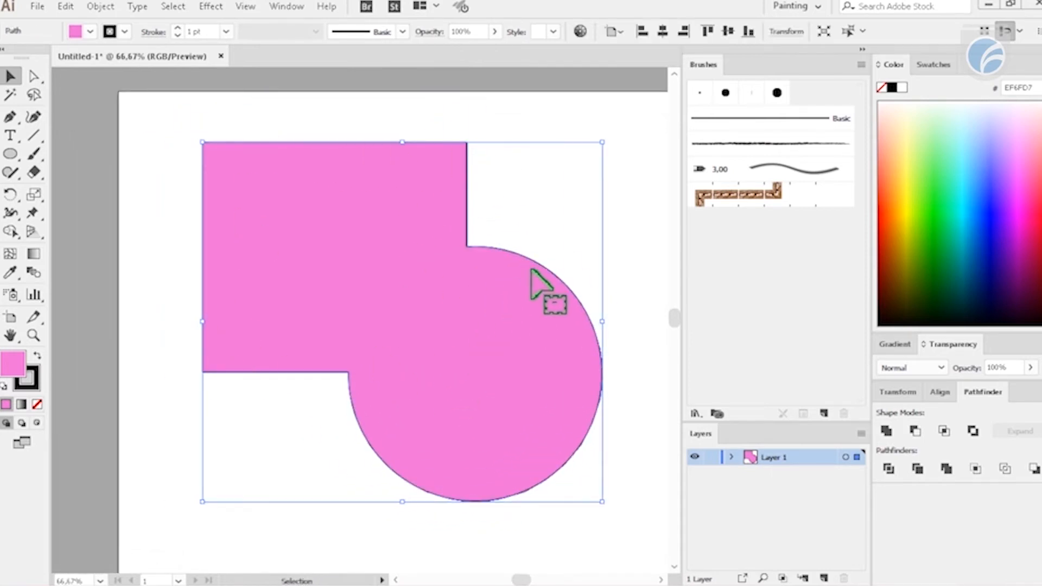
{"action": "left_click_drag", "start_coordinate": [383, 246], "coordinate": [360, 245]}
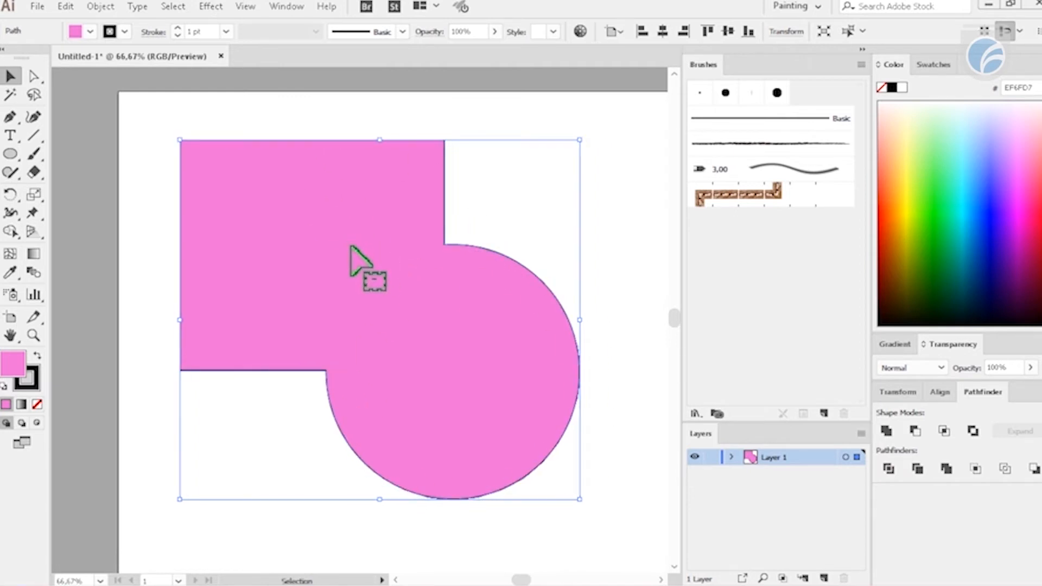
{"action": "left_click_drag", "start_coordinate": [375, 248], "coordinate": [376, 248]}
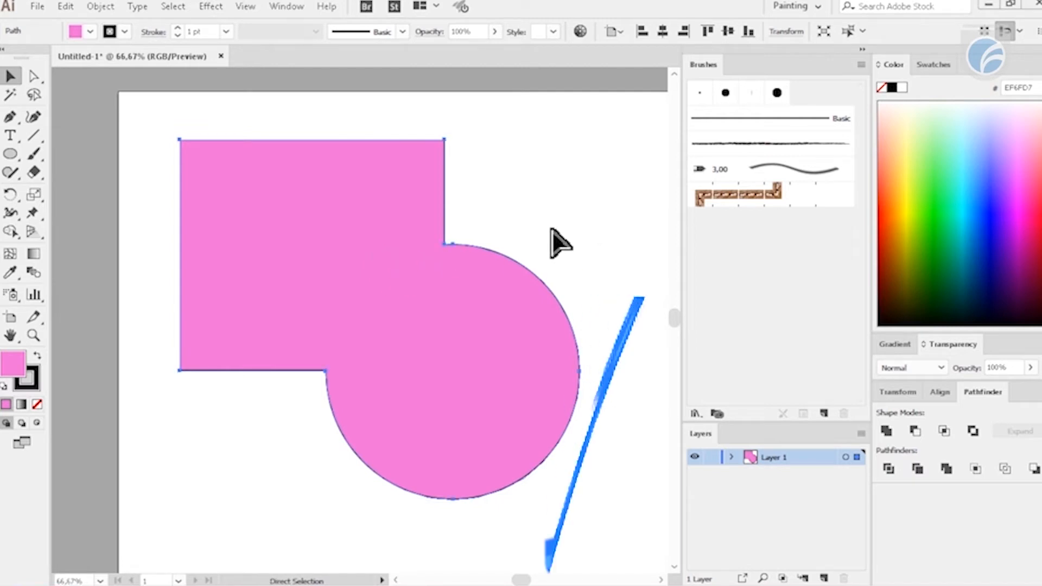
- Undo the moves and the unite operation to restore the separate green rectangle and pink circle
{"action": "key", "text": "ctrl+z"}
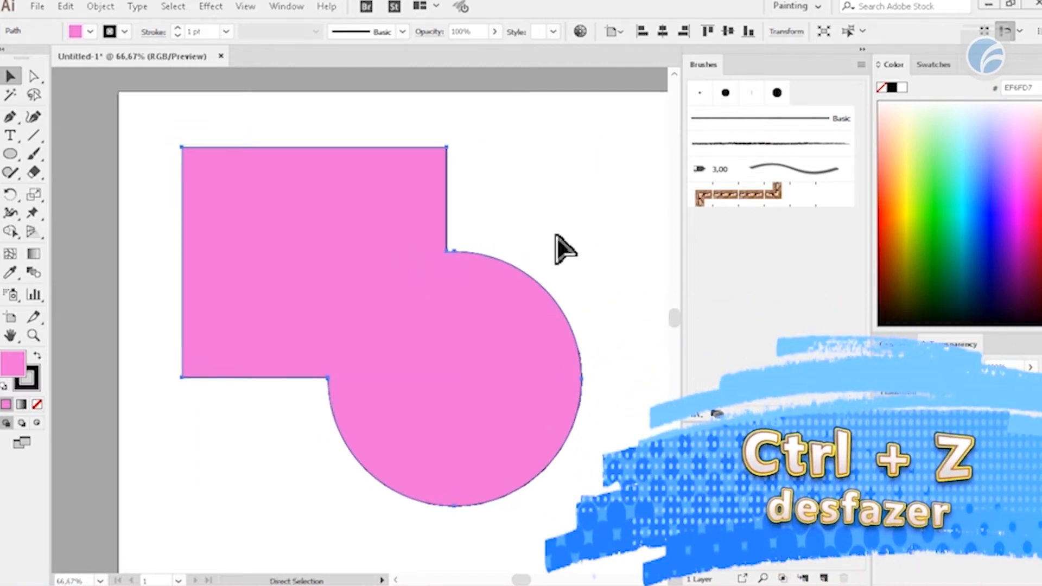
{"action": "key", "text": "ctrl+z"}
{"action": "left_click_drag", "start_coordinate": [524, 212], "coordinate": [442, 320]}
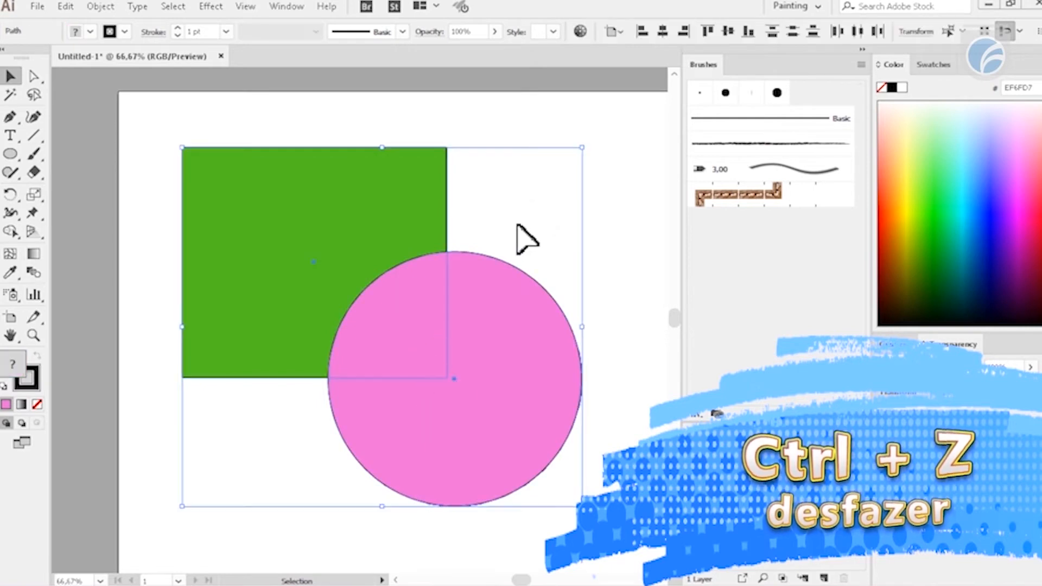
{"action": "left_click", "coordinate": [521, 268]}
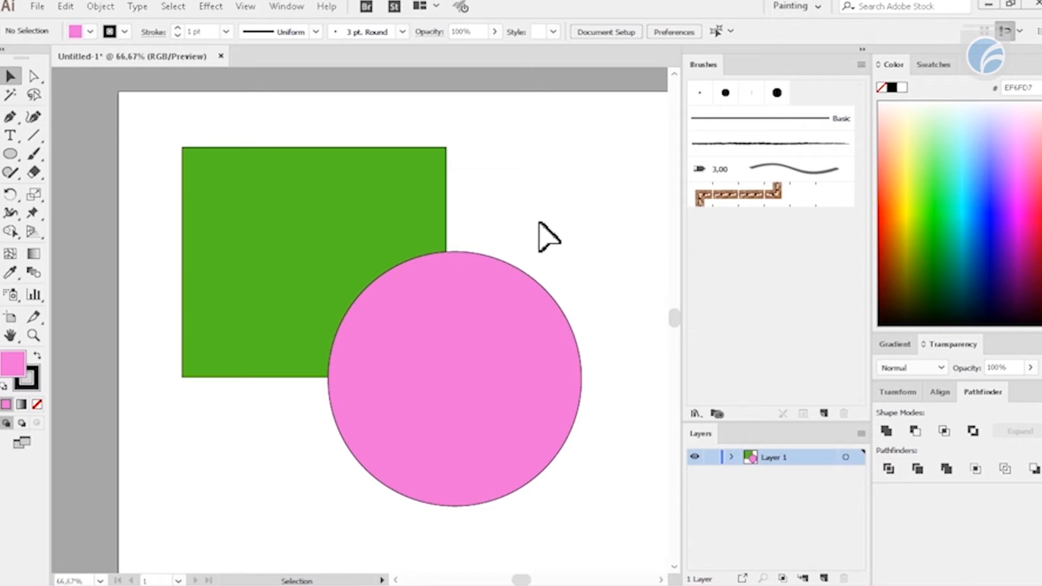
- Move the pink circle slightly left and down, keeping it over the green rectangle's lower-right corner
{"action": "left_click_drag", "start_coordinate": [499, 337], "coordinate": [484, 345]}
{"action": "left_click_drag", "start_coordinate": [612, 189], "coordinate": [337, 379]}
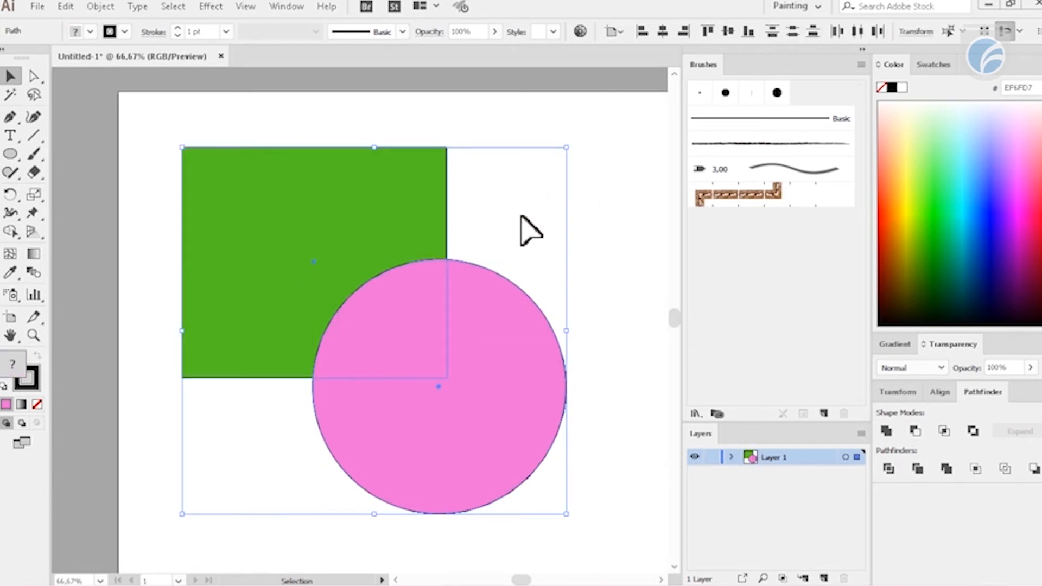
{"action": "left_click", "coordinate": [564, 185]}
{"action": "left_click_drag", "start_coordinate": [572, 142], "coordinate": [233, 477]}
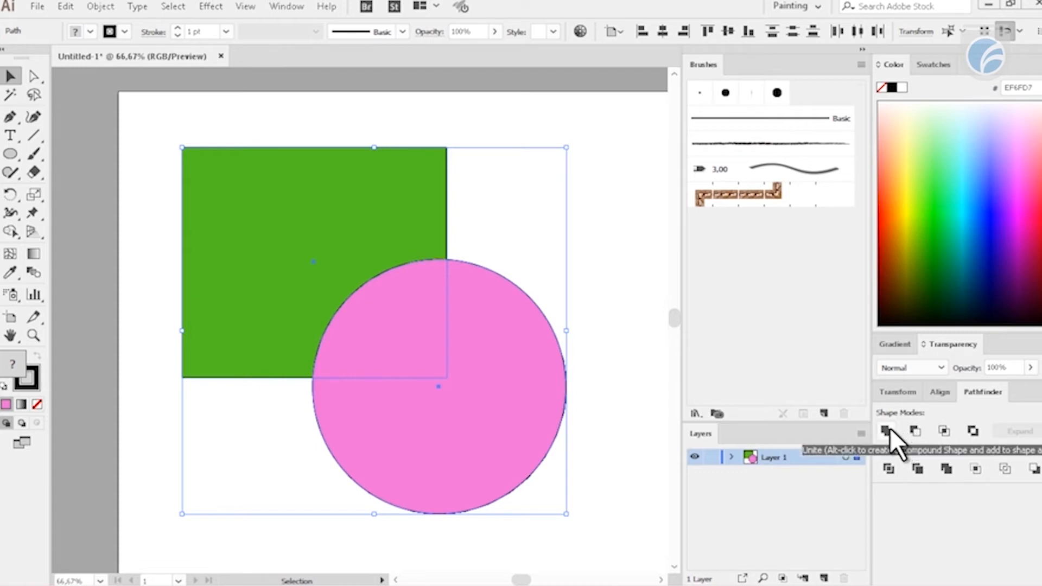
{"action": "left_click", "coordinate": [516, 190]}
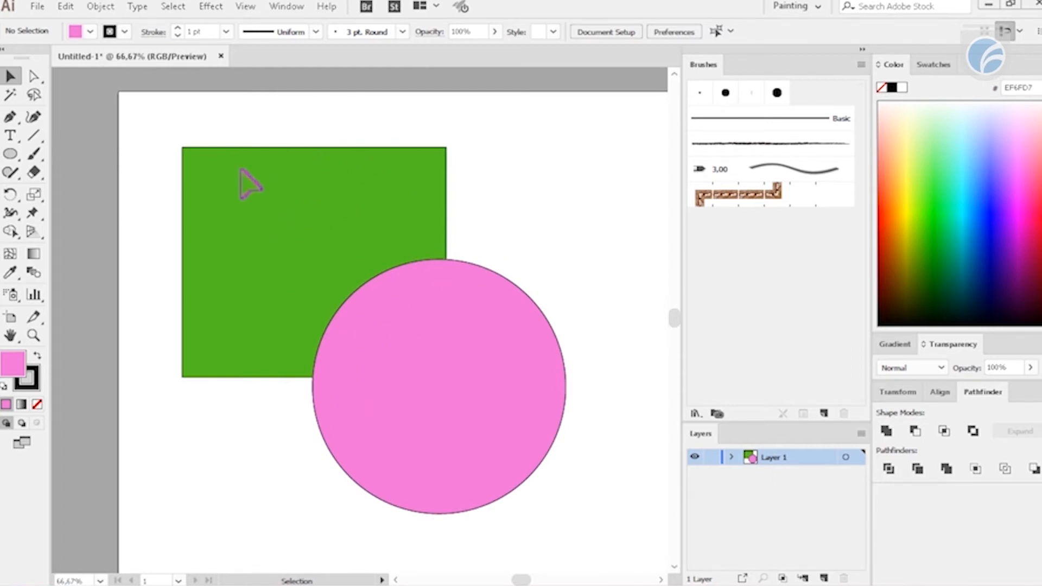
- Select the pink circle and the green rectangle one at a time to examine which shape is in front
{"action": "left_click_drag", "start_coordinate": [472, 225], "coordinate": [462, 421]}
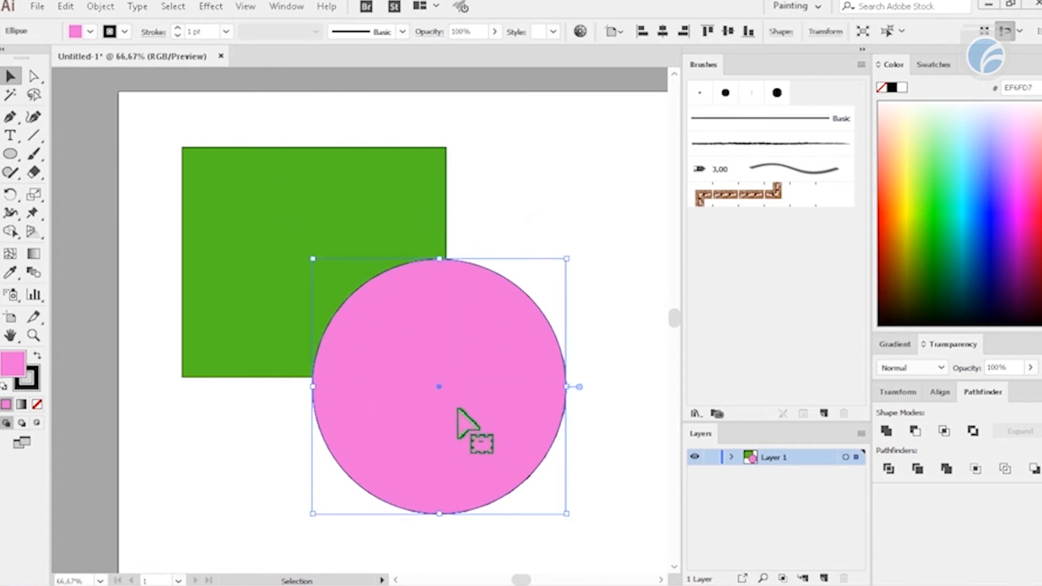
{"action": "left_click", "coordinate": [552, 166]}
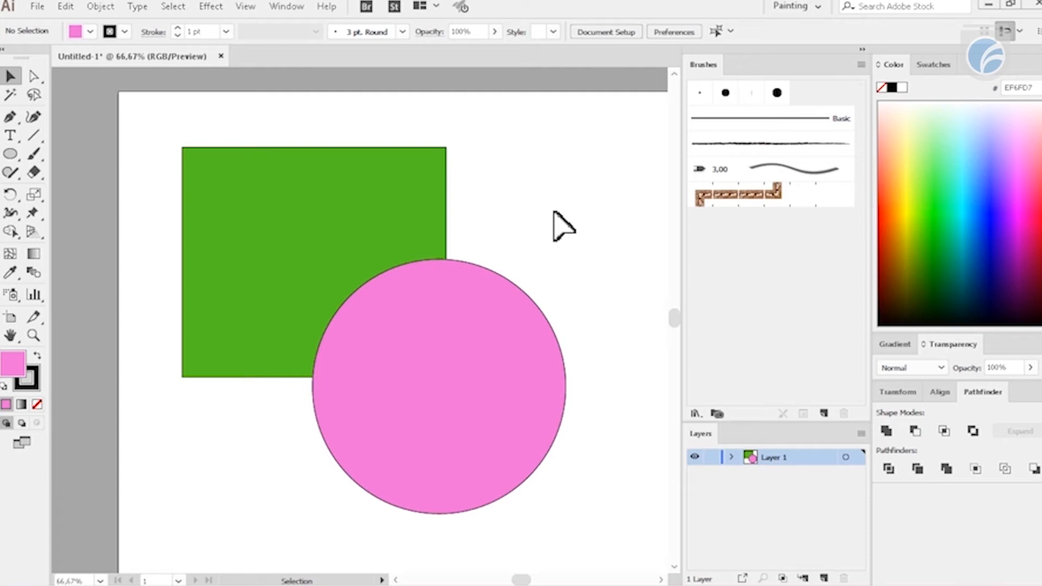
{"action": "left_click_drag", "start_coordinate": [391, 108], "coordinate": [492, 194]}
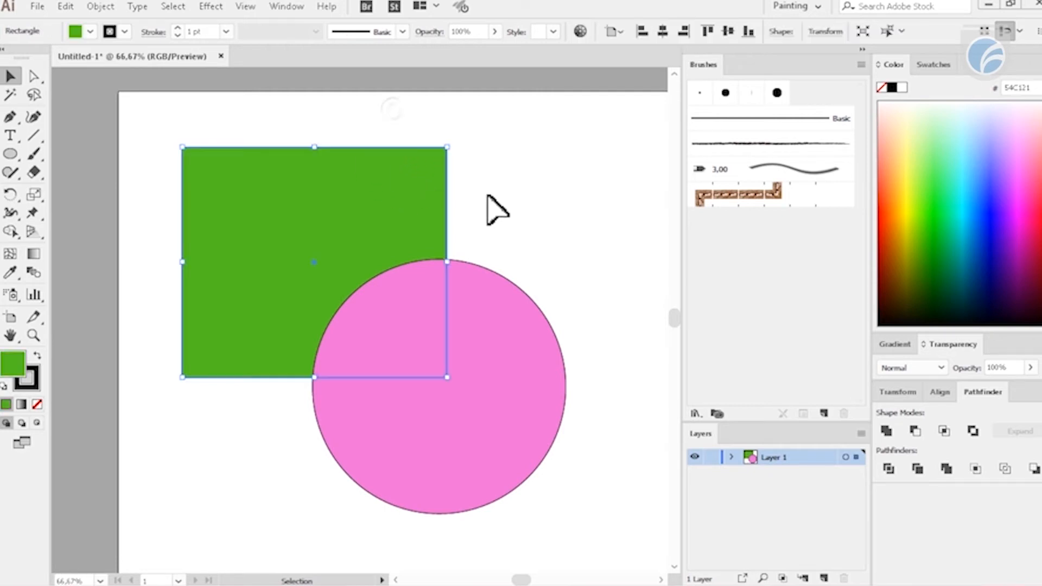
{"action": "left_click", "coordinate": [532, 234]}
- Nudge the pink circle slightly up and subtract it from the green rectangle with Minus Front
{"action": "mouse_move", "coordinate": [456, 349]}
{"action": "left_mouse_down"}
{"action": "mouse_move", "coordinate": [470, 336]}
{"action": "mouse_move", "coordinate": [460, 347]}
{"action": "mouse_move", "coordinate": [470, 349]}
{"action": "mouse_move", "coordinate": [455, 350]}
{"action": "left_mouse_up"}
{"action": "left_click_drag", "start_coordinate": [593, 129], "coordinate": [286, 494]}
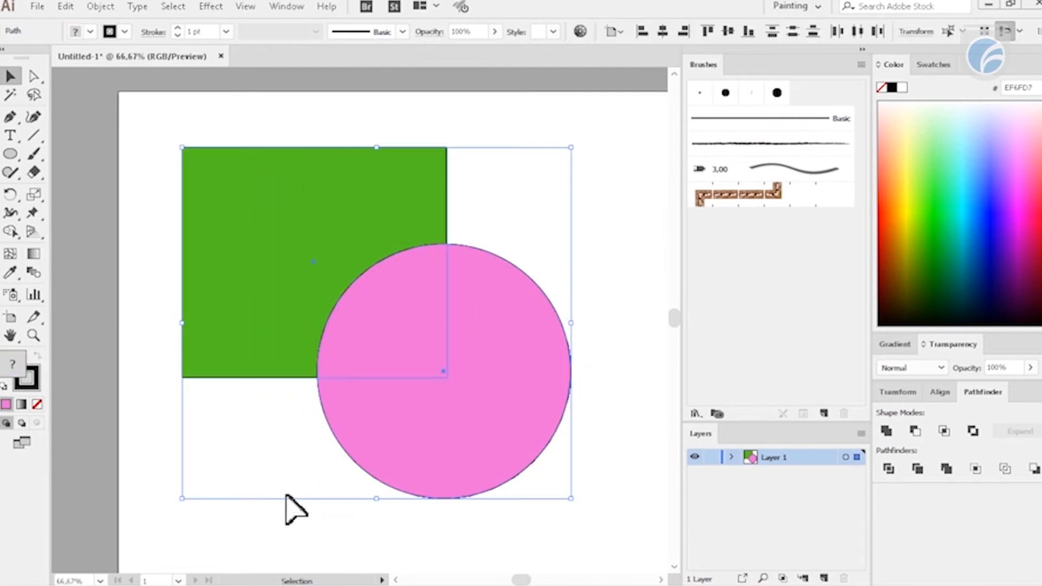
{"action": "left_click", "coordinate": [913, 432]}
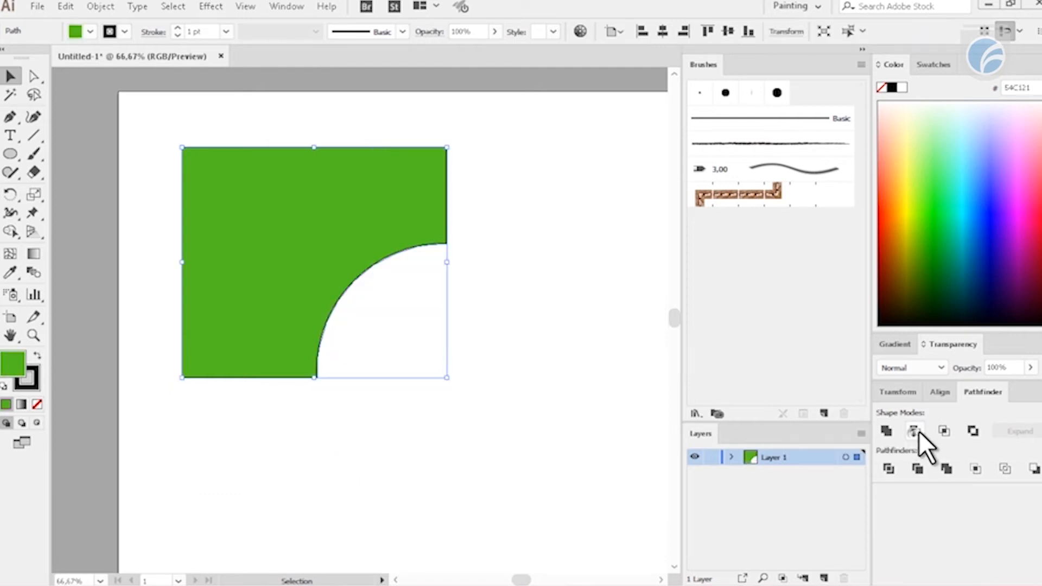
{"action": "left_click", "coordinate": [560, 295]}
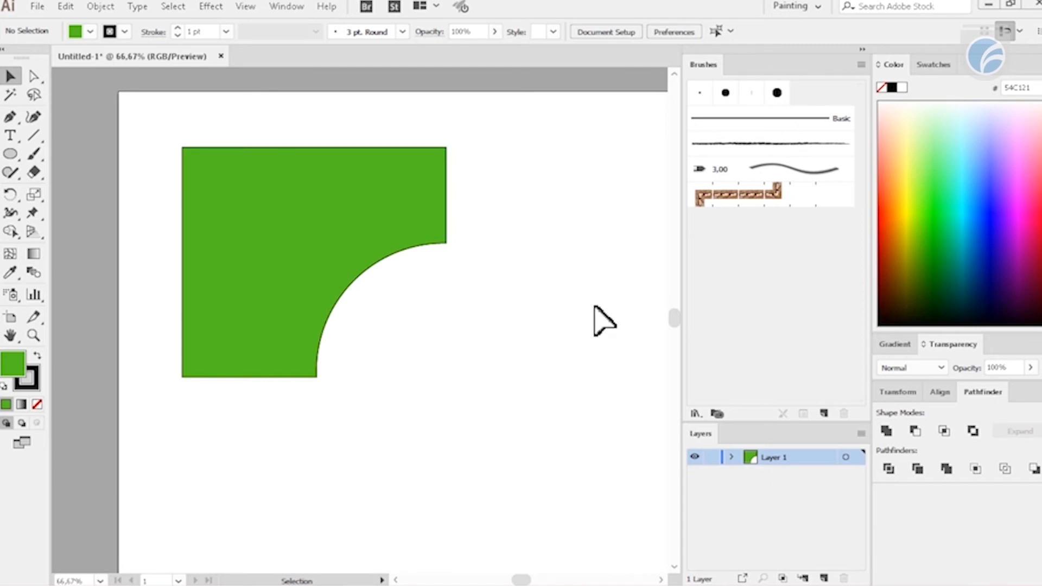
- Shift the cut-out green shape around its position on the artboard
{"action": "left_click_drag", "start_coordinate": [298, 207], "coordinate": [313, 235]}
{"action": "left_click_drag", "start_coordinate": [378, 270], "coordinate": [367, 251]}
{"action": "left_click", "coordinate": [553, 271]}
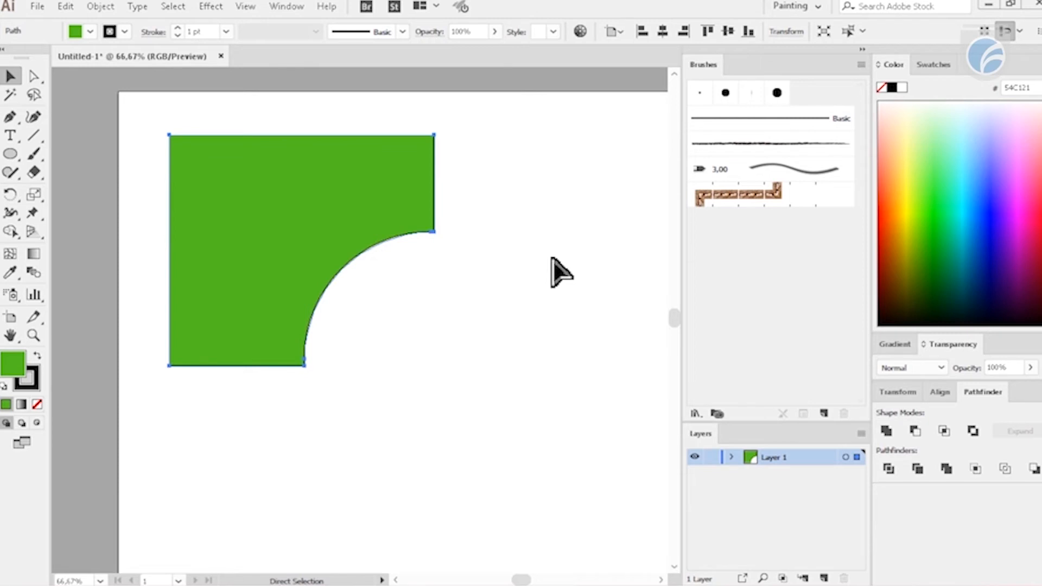
- Undo the moves of the cut-out shape and the Minus Front subtraction
{"action": "key", "text": "ctrl+z"}
{"action": "key", "text": "ctrl+z"}
{"action": "key", "text": "ctrl+z"}
{"action": "left_click", "coordinate": [577, 239]}
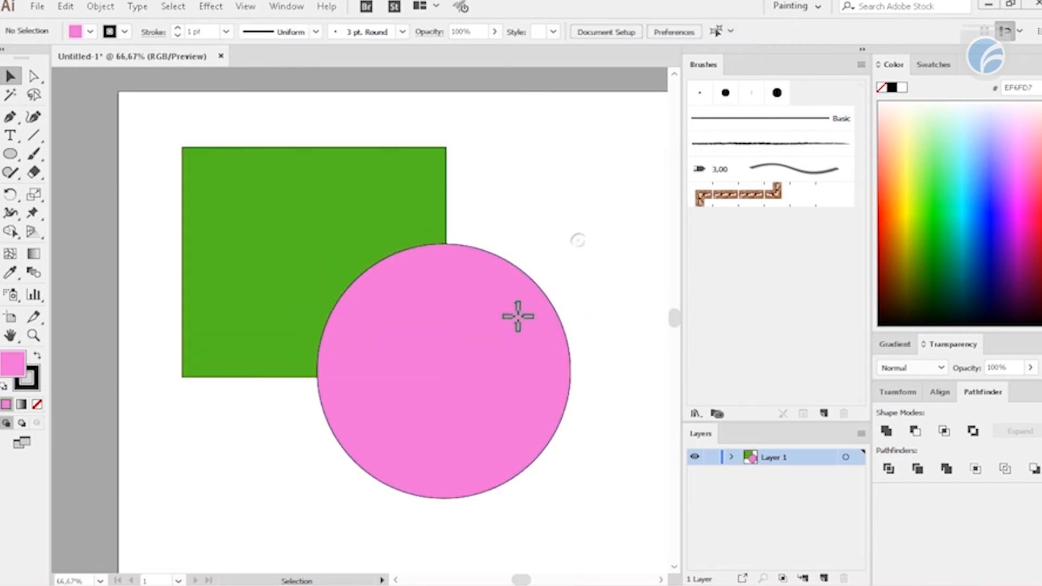
{"action": "left_click_drag", "start_coordinate": [515, 313], "coordinate": [561, 306]}
{"action": "key", "text": "ctrl+z"}
{"action": "left_click", "coordinate": [615, 210]}
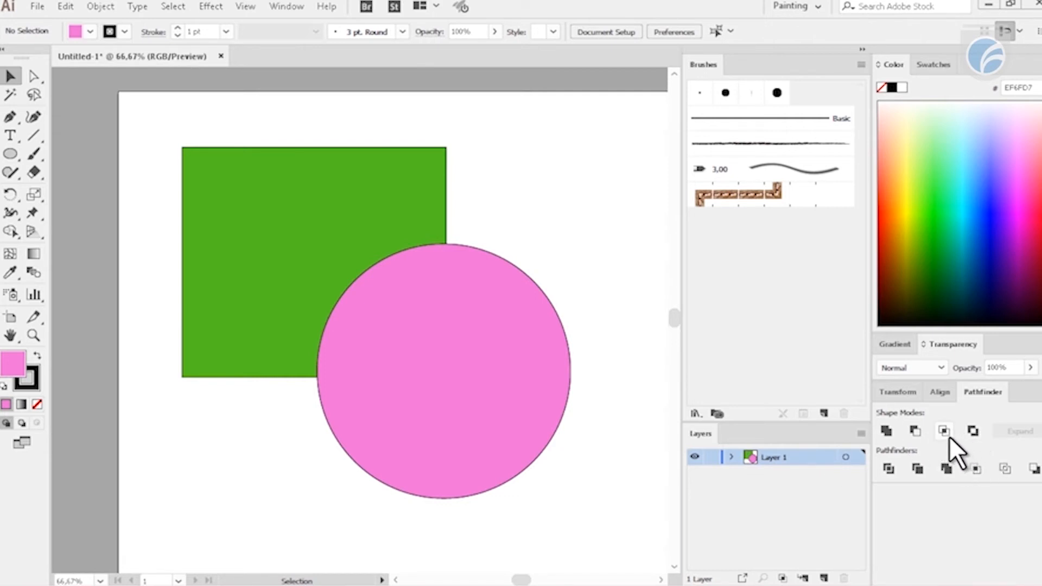
- Move the pink circle slightly left and intersect it with the green rectangle, keeping only the overlap
{"action": "left_click_drag", "start_coordinate": [409, 263], "coordinate": [383, 264]}
{"action": "left_click_drag", "start_coordinate": [599, 151], "coordinate": [271, 379]}
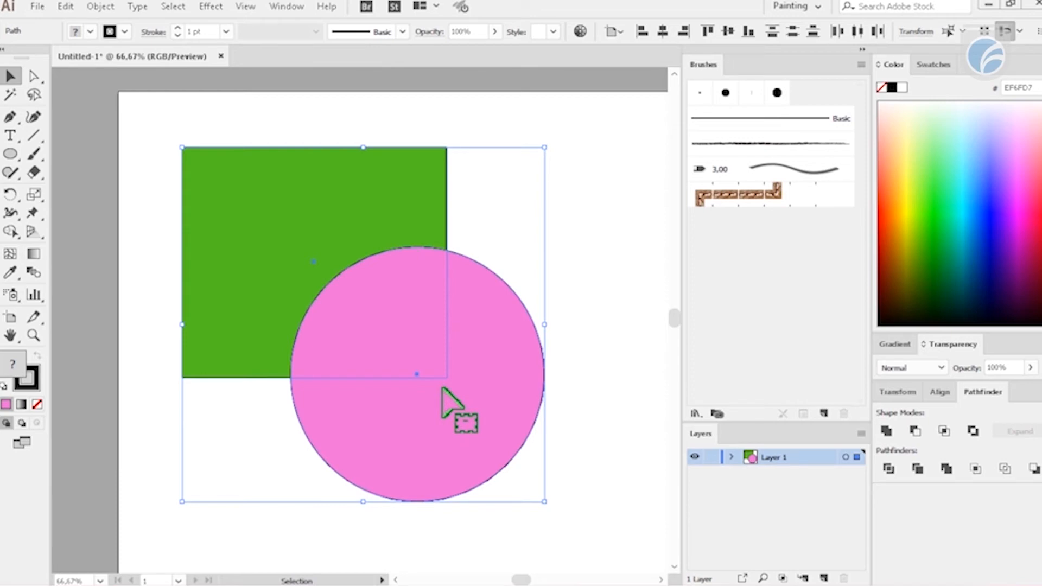
{"action": "left_click", "coordinate": [945, 431]}
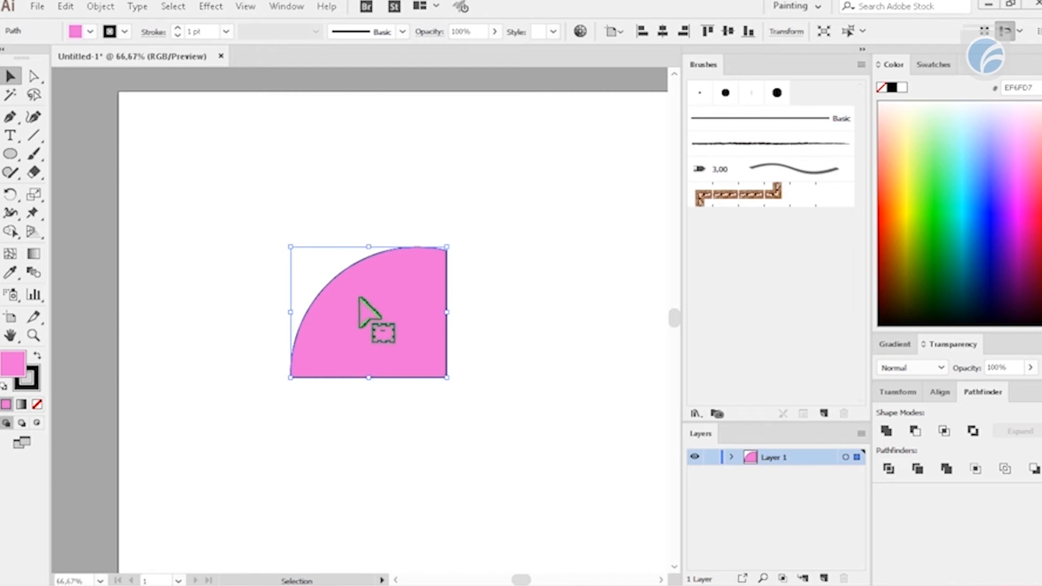
- Undo the intersection and reposition the pink circle slightly lower and to the right over the green rectangle's corner
{"action": "key", "text": "ctrl+z"}
{"action": "left_click", "coordinate": [589, 173]}
{"action": "left_click_drag", "start_coordinate": [462, 340], "coordinate": [600, 470]}
{"action": "left_click_drag", "start_coordinate": [537, 437], "coordinate": [441, 386]}
{"action": "left_click", "coordinate": [514, 201]}
{"action": "left_click", "coordinate": [402, 201]}
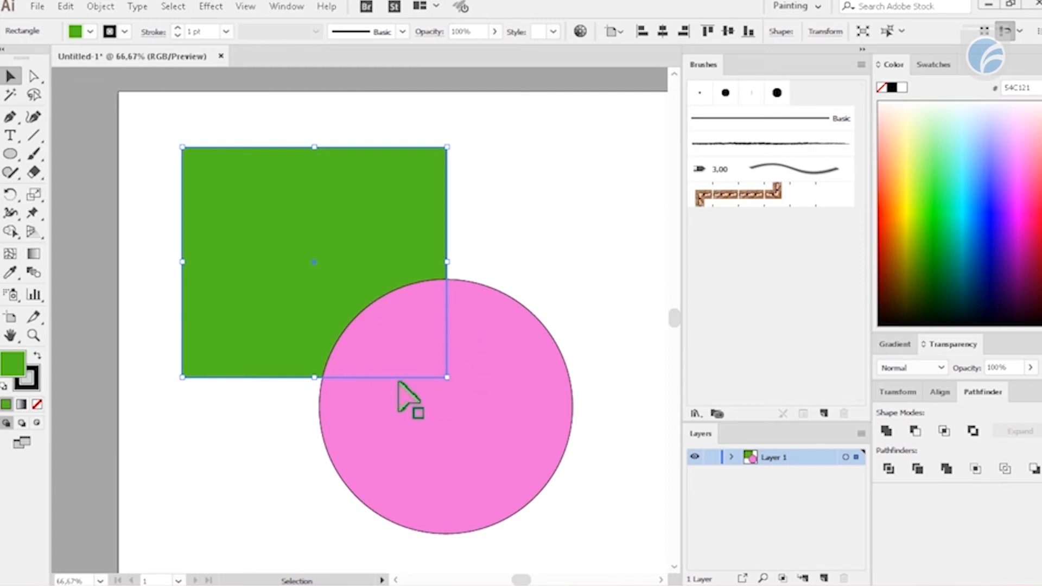
- Intersect all shapes on the artboard with Pathfinder and move the remaining overlap piece slightly left and down
{"action": "key", "text": "ctrl+a"}
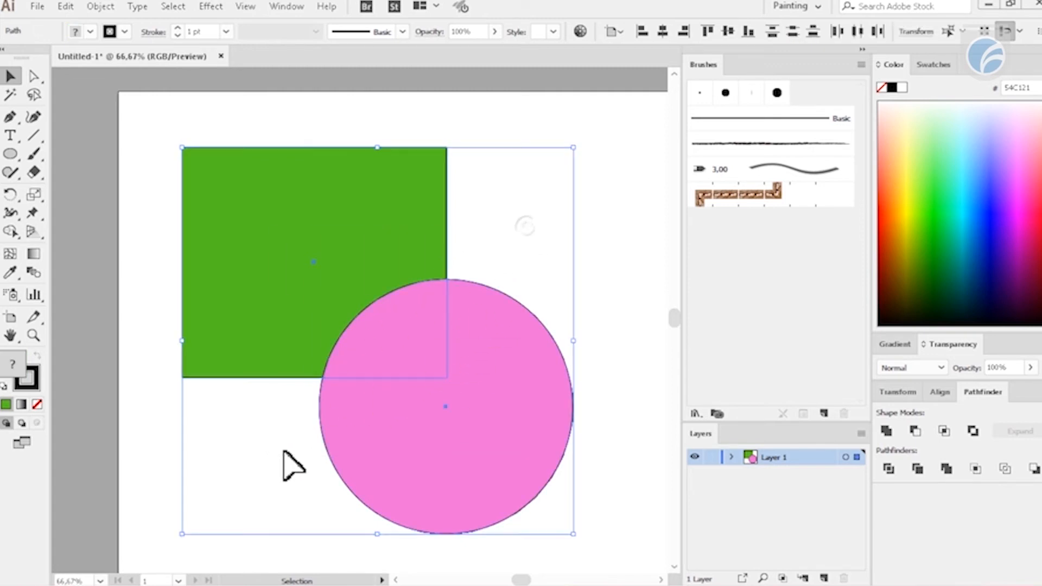
{"action": "left_click", "coordinate": [944, 430]}
{"action": "left_click", "coordinate": [519, 168]}
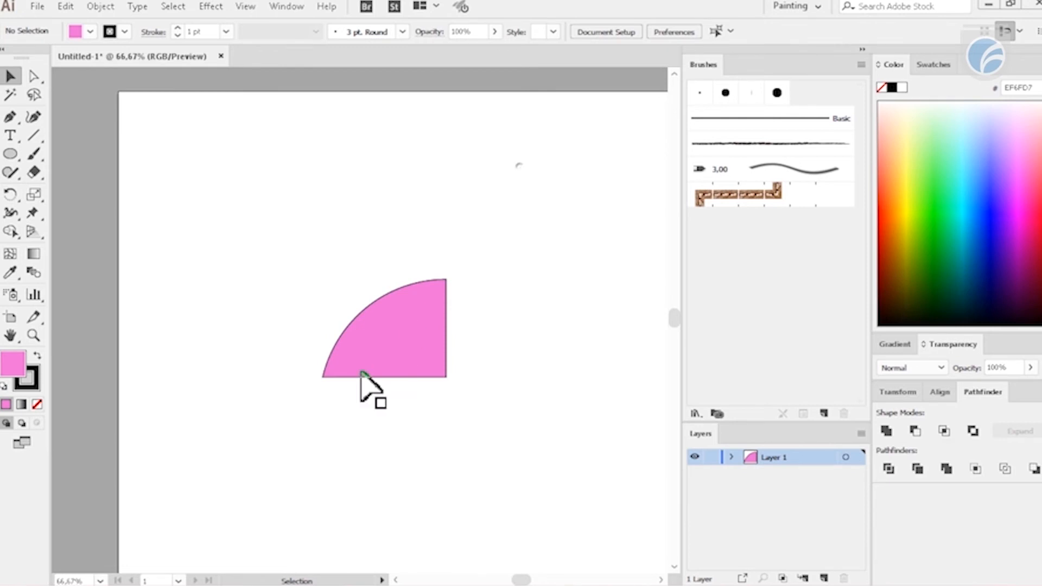
{"action": "left_click_drag", "start_coordinate": [402, 335], "coordinate": [392, 371]}
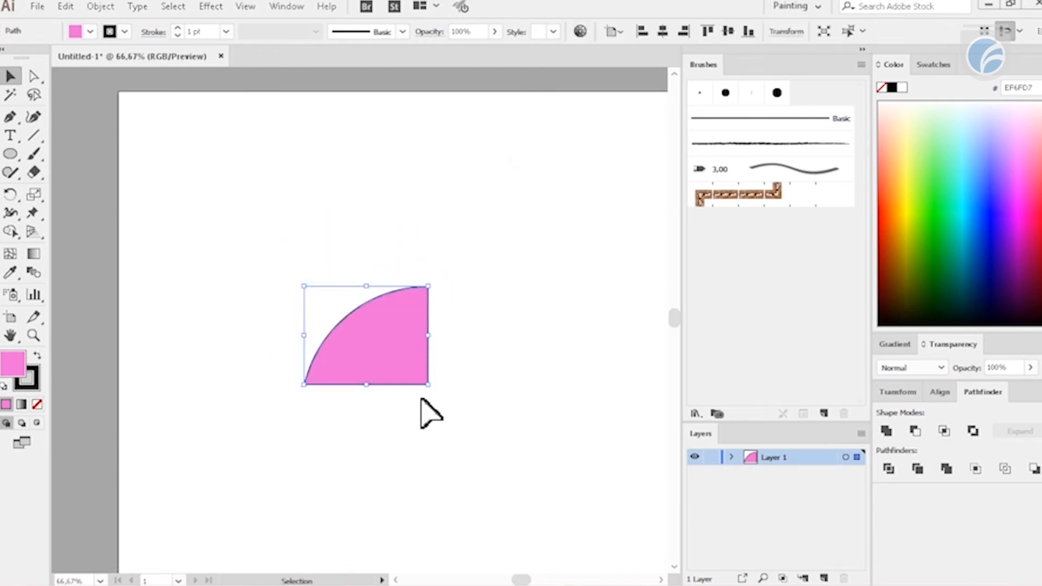
{"action": "left_click", "coordinate": [421, 399]}
- Undo the overlap piece's move and the intersection to bring back both shapes
{"action": "key", "text": "ctrl+z"}
{"action": "key", "text": "ctrl+z"}
{"action": "key", "text": "ctrl+z"}
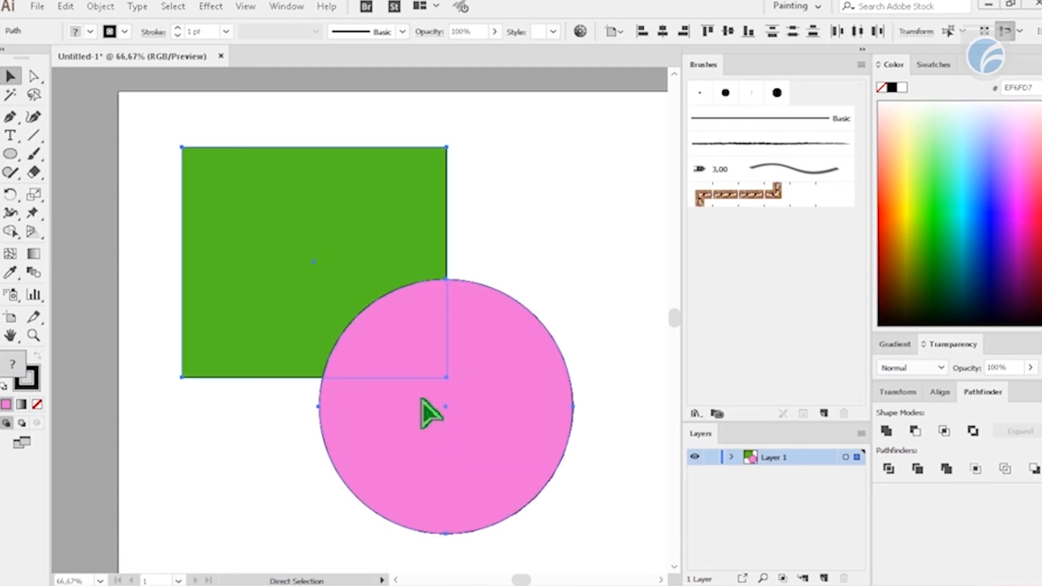
- Remove the overlap between the rectangle and circle with Exclude, and move the resulting group left and back
{"action": "left_click_drag", "start_coordinate": [600, 182], "coordinate": [276, 445]}
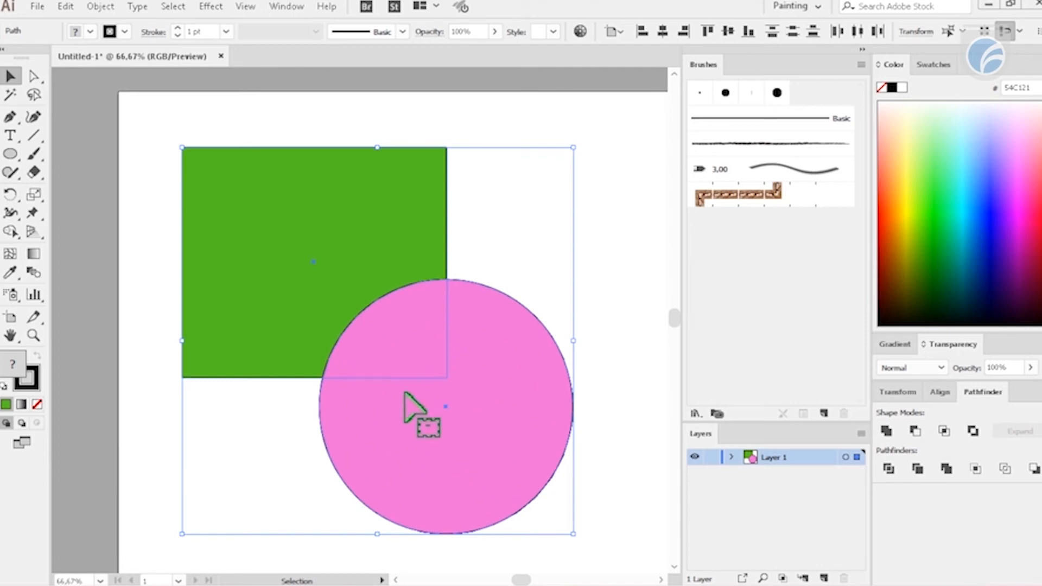
{"action": "left_click", "coordinate": [972, 431]}
{"action": "left_click", "coordinate": [477, 174]}
{"action": "left_click_drag", "start_coordinate": [418, 430], "coordinate": [293, 433]}
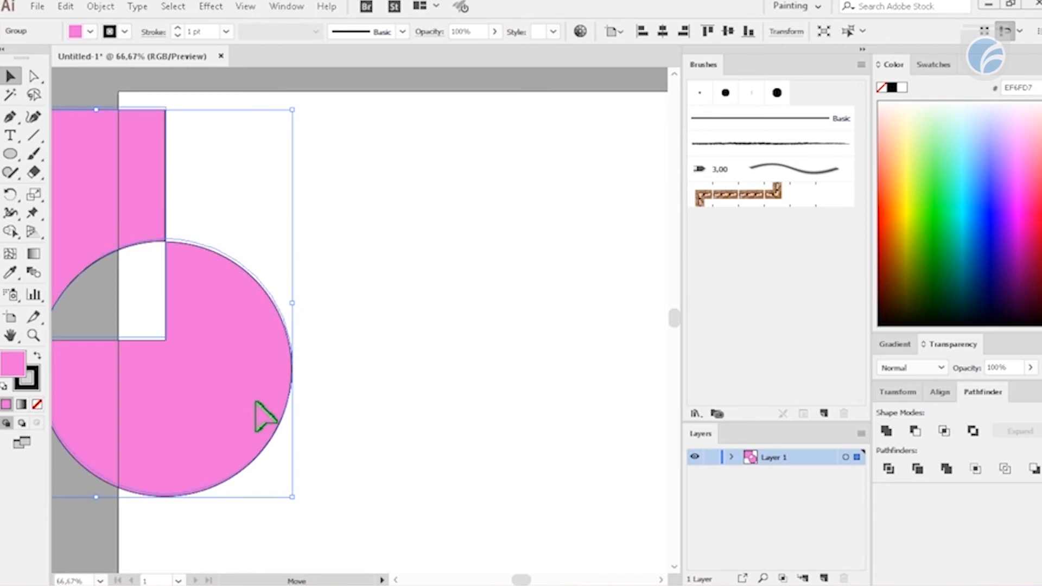
{"action": "left_click_drag", "start_coordinate": [172, 394], "coordinate": [430, 451]}
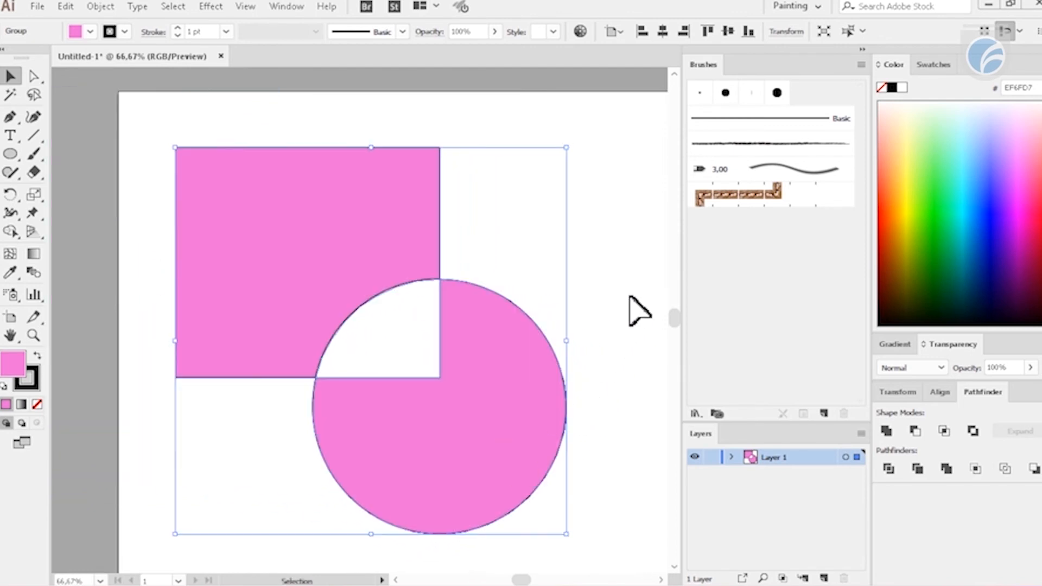
{"action": "left_click", "coordinate": [624, 301]}
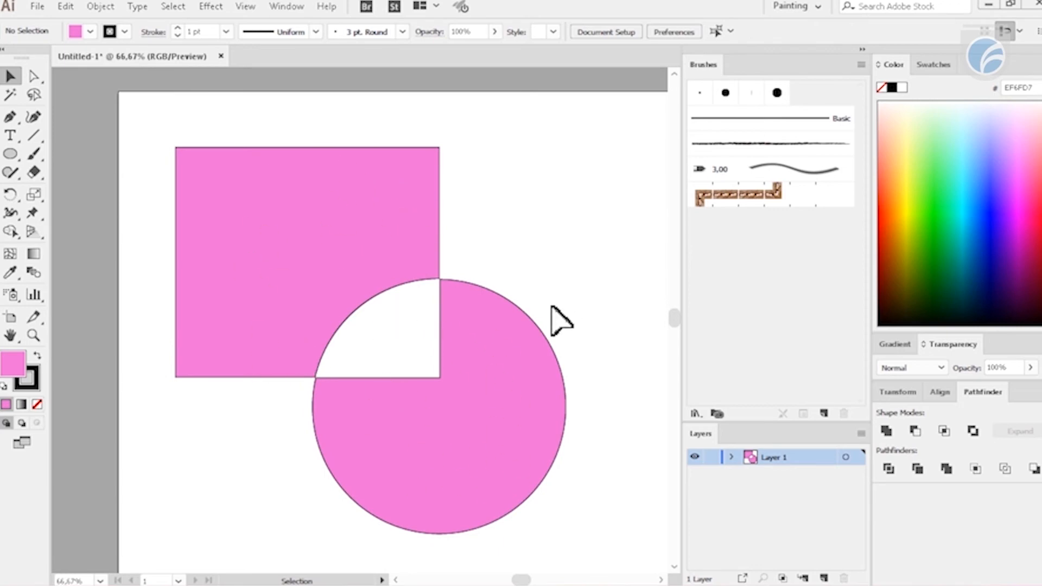
- Undo the group's moves and the Exclude operation
{"action": "key", "text": "ctrl+z"}
{"action": "key", "text": "ctrl+z"}
{"action": "key", "text": "ctrl+z"}
{"action": "key", "text": "ctrl+z"}
{"action": "key", "text": "ctrl+z"}
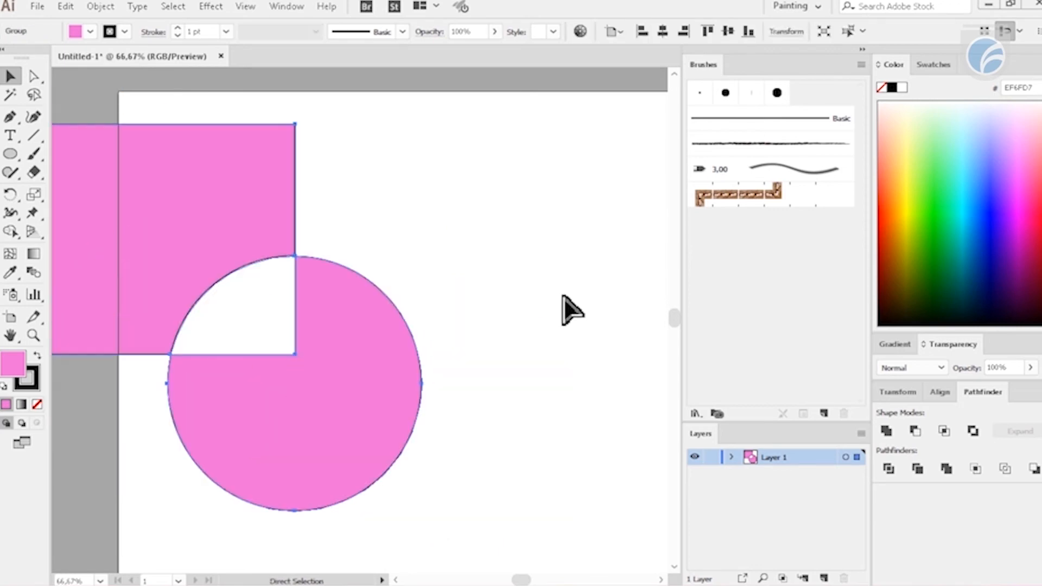
{"action": "left_click", "coordinate": [561, 249]}
- Move the green rectangle and pink circle together slightly up and to the left
{"action": "left_click_drag", "start_coordinate": [521, 196], "coordinate": [373, 477]}
{"action": "left_click_drag", "start_coordinate": [435, 415], "coordinate": [425, 382]}
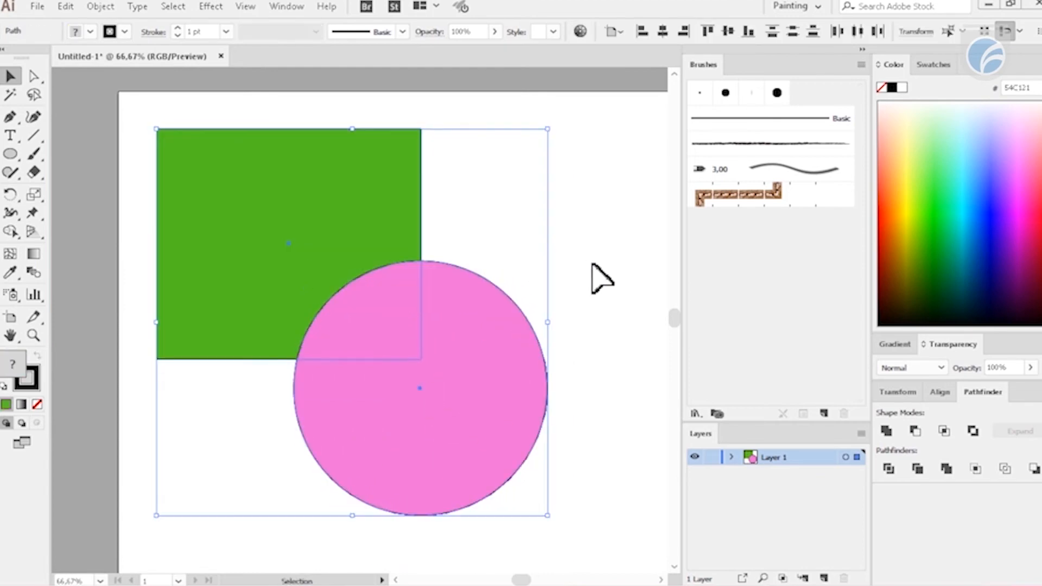
{"action": "left_click", "coordinate": [591, 263]}
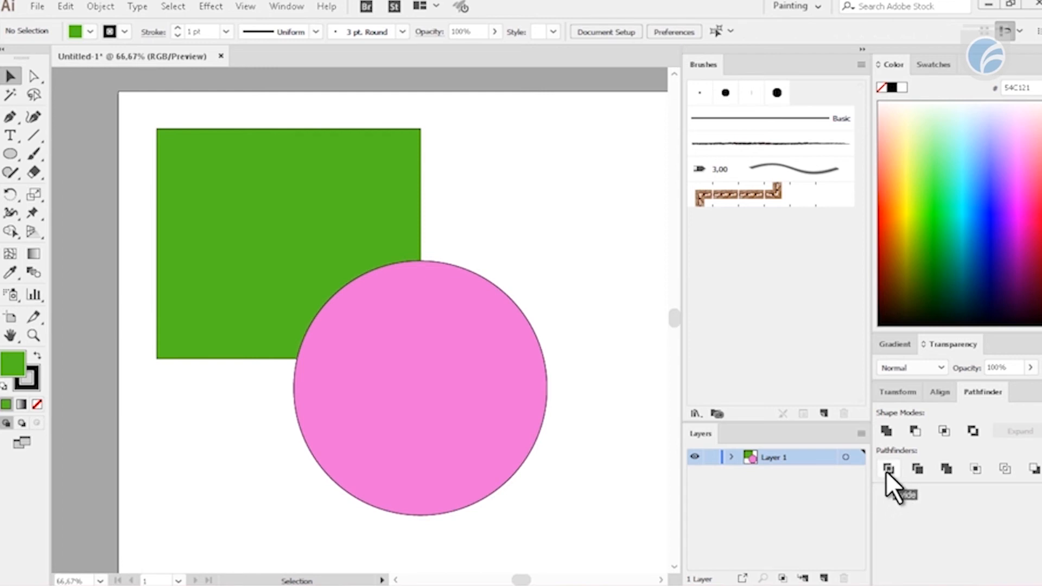
- Divide the green rectangle and pink circle along their overlap and ungroup the resulting pieces
{"action": "left_click_drag", "start_coordinate": [568, 179], "coordinate": [261, 451]}
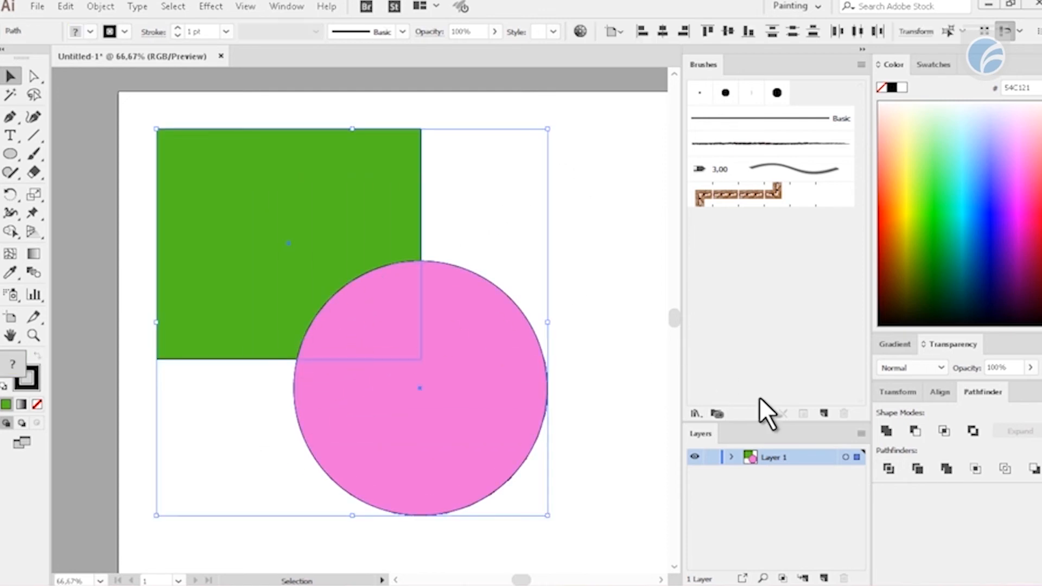
{"action": "left_click", "coordinate": [888, 468]}
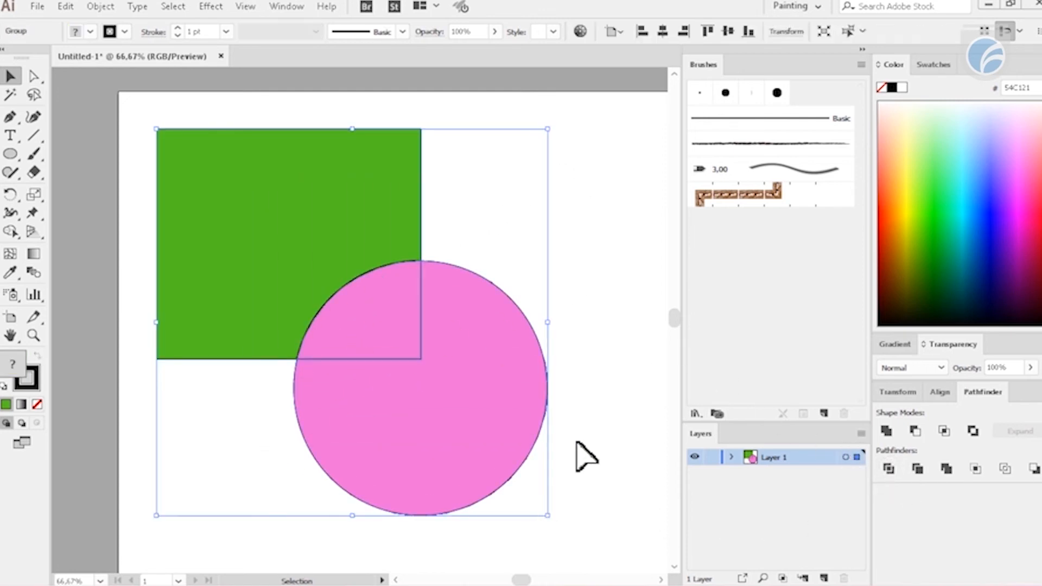
{"action": "left_click", "coordinate": [601, 212]}
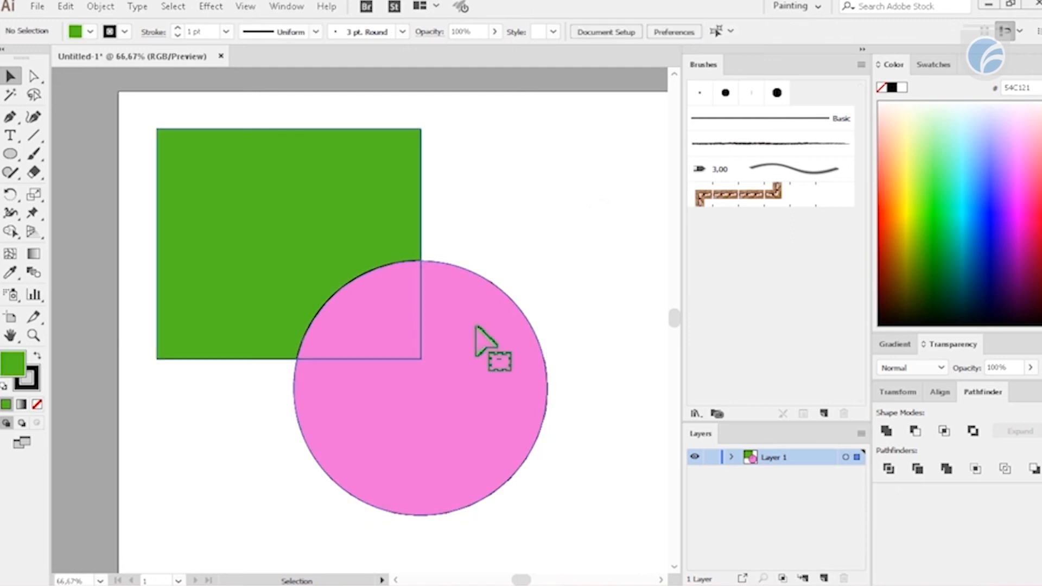
{"action": "left_click", "coordinate": [477, 325]}
{"action": "key", "text": "ctrl+shift+g"}
{"action": "left_click", "coordinate": [527, 220]}
- Separate the three divided pieces, leaving narrow gaps between the green piece, the pink overlap piece and the rest of the circle
{"action": "left_click_drag", "start_coordinate": [465, 325], "coordinate": [512, 372]}
{"action": "left_click_drag", "start_coordinate": [374, 217], "coordinate": [307, 162]}
{"action": "left_click_drag", "start_coordinate": [396, 349], "coordinate": [449, 321]}
{"action": "left_click", "coordinate": [534, 341]}
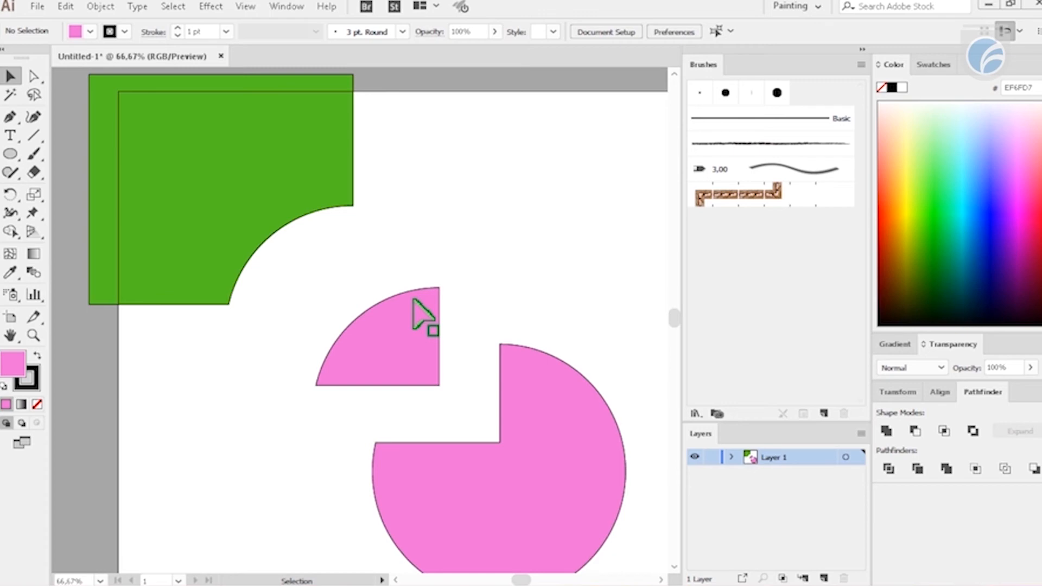
{"action": "left_click_drag", "start_coordinate": [344, 206], "coordinate": [425, 263]}
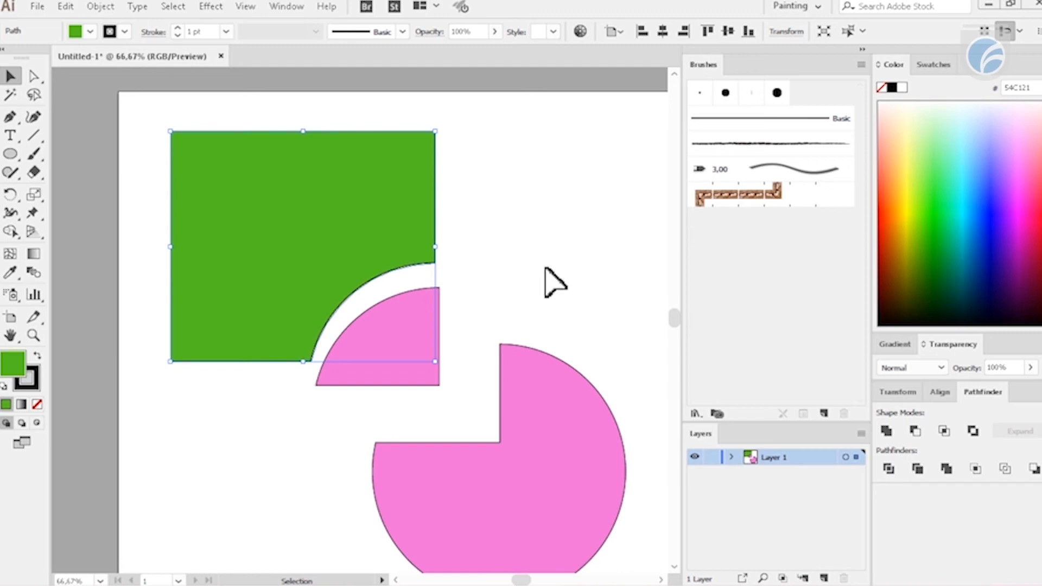
- Draw a closed, curved bean-like shape with the Pen tool, overlapping the two pink pieces
{"action": "left_click", "coordinate": [9, 116]}
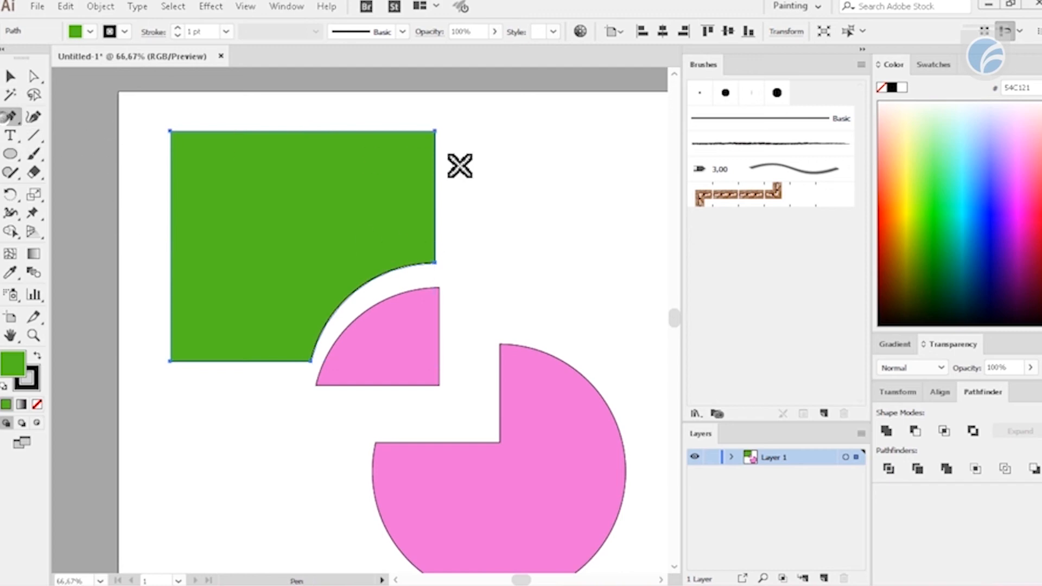
{"action": "left_click", "coordinate": [582, 144]}
{"action": "left_click_drag", "start_coordinate": [500, 188], "coordinate": [477, 277]}
{"action": "left_click_drag", "start_coordinate": [405, 379], "coordinate": [338, 419]}
{"action": "left_click_drag", "start_coordinate": [595, 330], "coordinate": [657, 181]}
{"action": "left_click", "coordinate": [582, 146]}
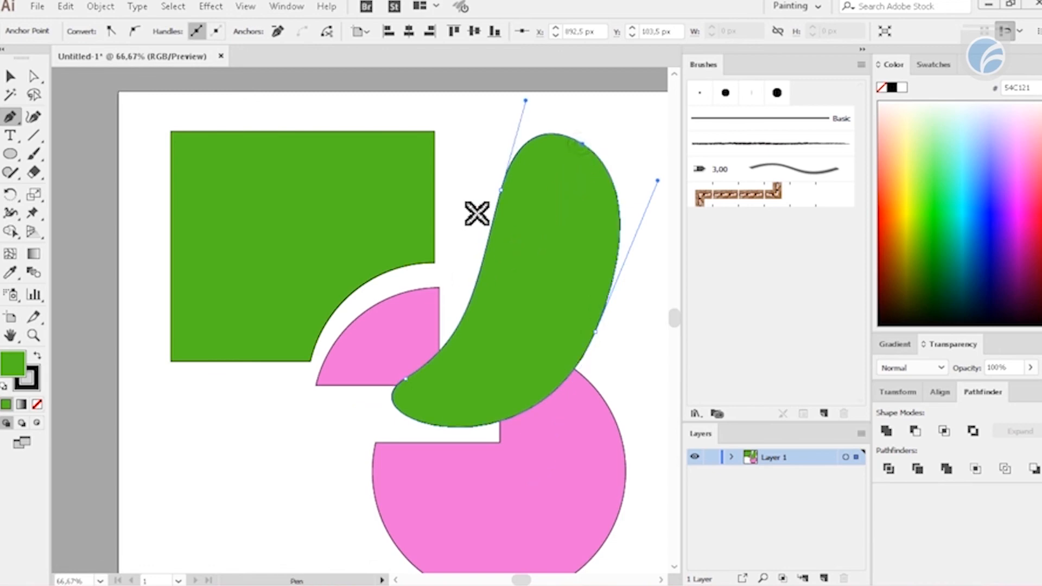
- Delete all the shapes from the artboard
{"action": "key", "text": "v"}
{"action": "left_click_drag", "start_coordinate": [288, 83], "coordinate": [637, 493]}
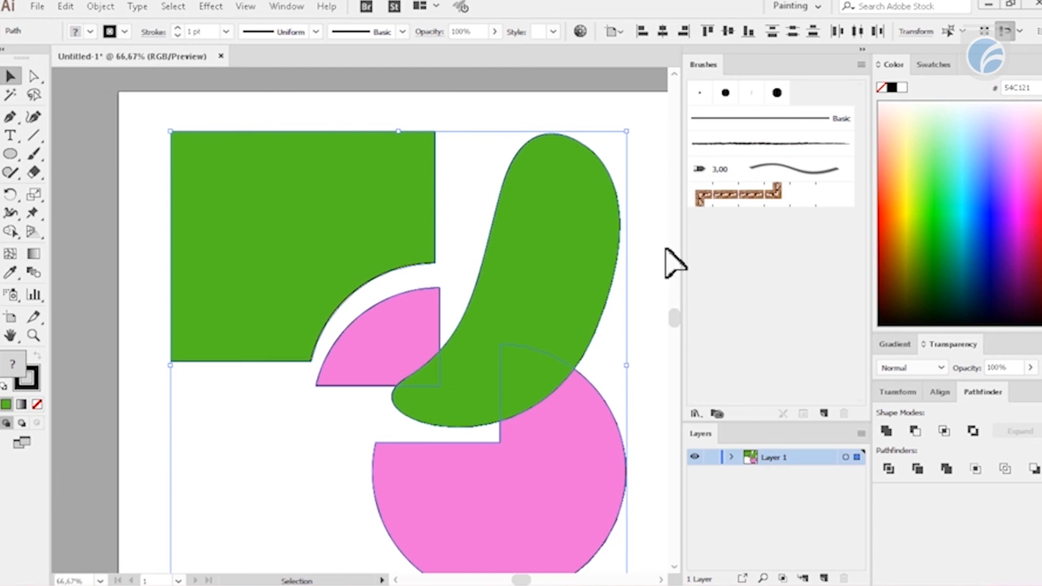
{"action": "key", "text": "Delete"}
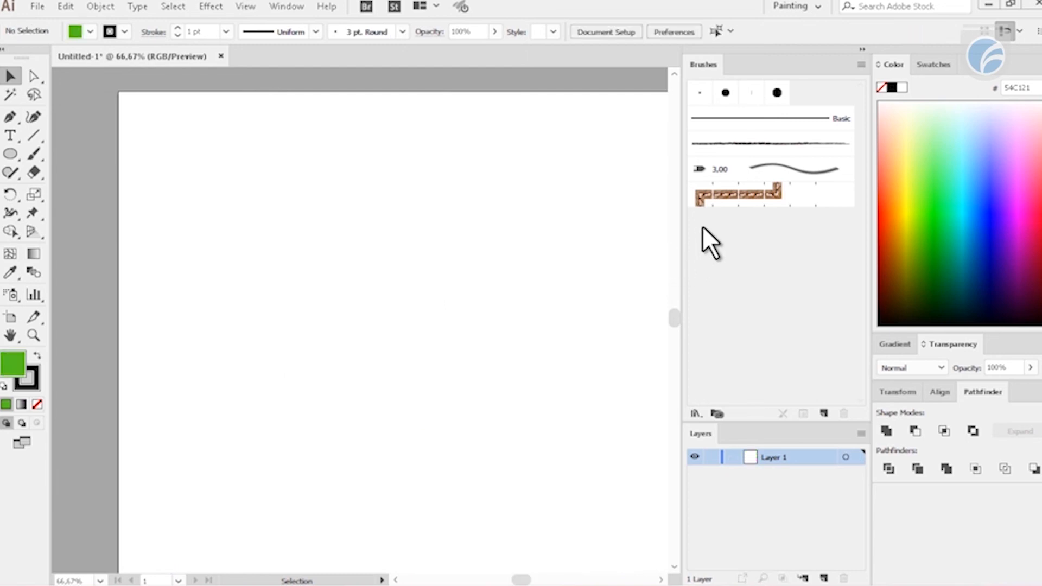
- Draw a green circle in the middle of the artboard and a thin rectangle wider than the circle above it
{"action": "left_click", "coordinate": [12, 155]}
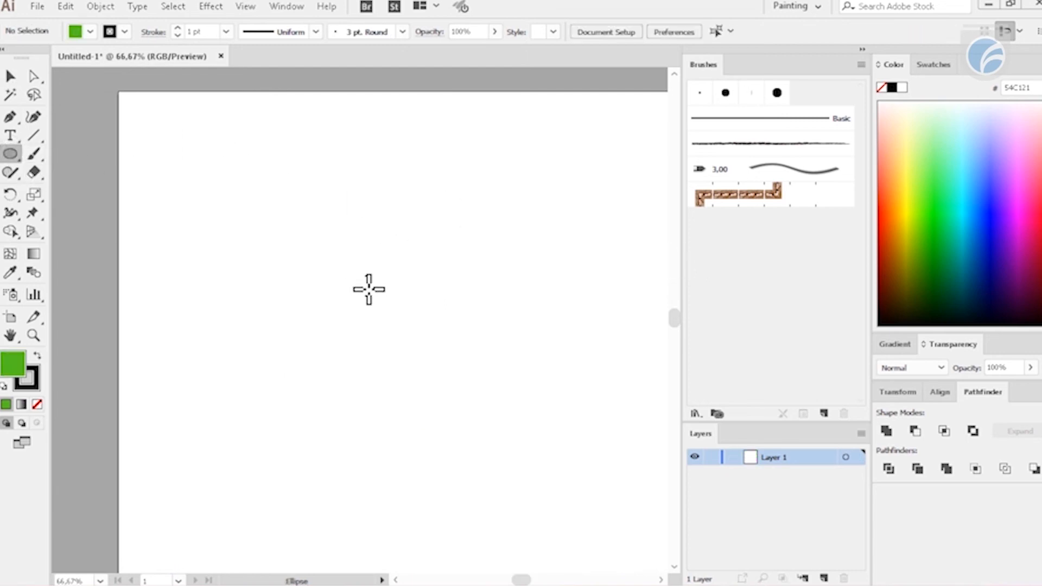
{"action": "left_click_drag", "start_coordinate": [290, 222], "coordinate": [542, 470]}
{"action": "key", "text": "m"}
{"action": "left_click_drag", "start_coordinate": [253, 145], "coordinate": [570, 196]}
- Place the thin rectangle across the circle's upper edge and duplicate it across the lower edge
{"action": "key", "text": "v"}
{"action": "left_click_drag", "start_coordinate": [494, 174], "coordinate": [514, 477]}
{"action": "left_click", "coordinate": [612, 319]}
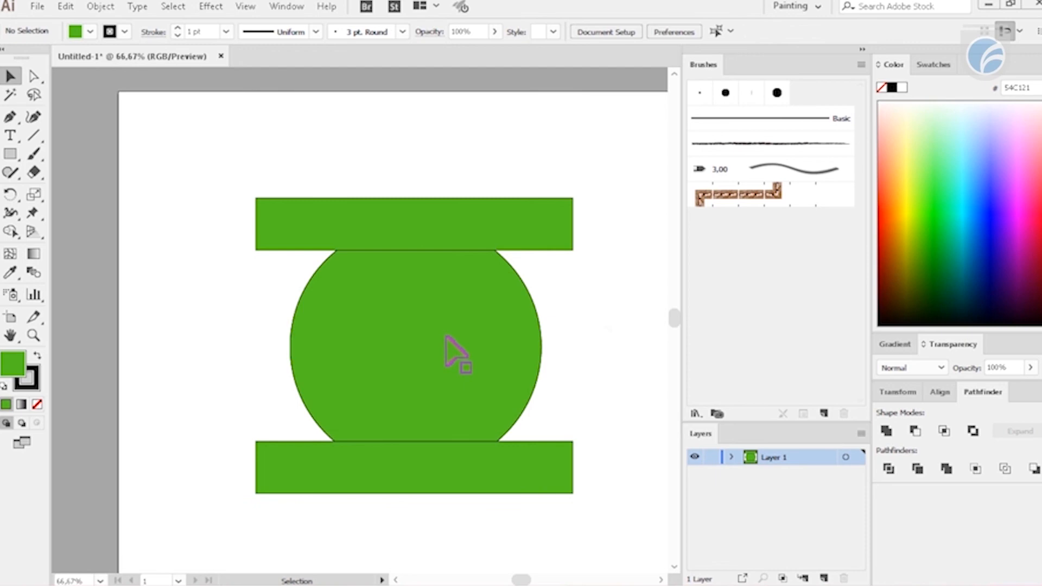
- Draw a smaller circle between the two bars and center it inside the large circle
{"action": "key", "text": "l"}
{"action": "left_click_drag", "start_coordinate": [423, 368], "coordinate": [497, 432]}
{"action": "key", "text": "v"}
{"action": "left_click_drag", "start_coordinate": [470, 347], "coordinate": [461, 348]}
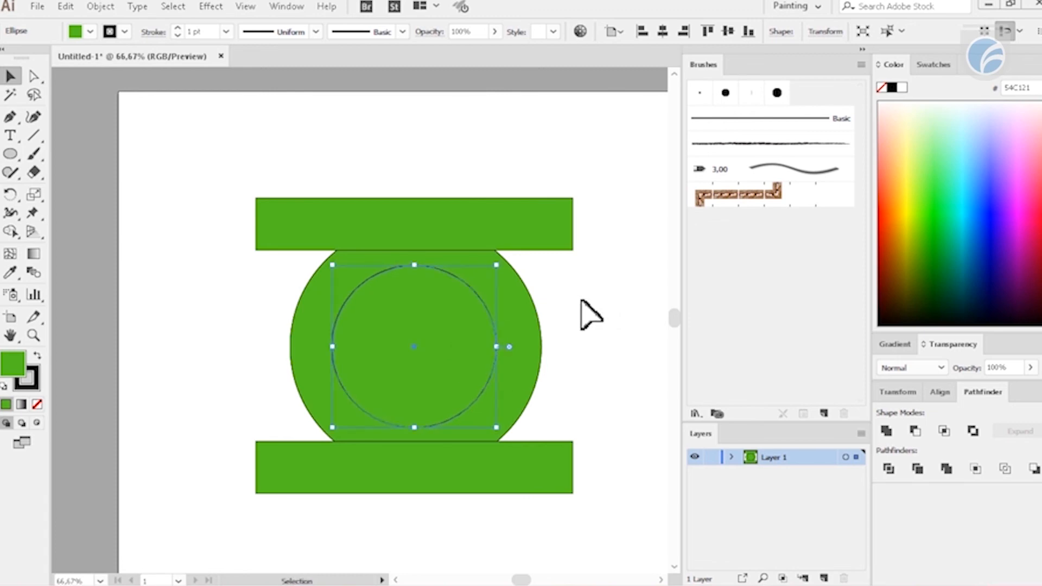
- Cut the small circle out of the large one with Minus Front, and unite the ring with both bars
{"action": "left_click_drag", "start_coordinate": [587, 298], "coordinate": [458, 350]}
{"action": "left_click", "coordinate": [915, 430]}
{"action": "left_click_drag", "start_coordinate": [615, 529], "coordinate": [396, 152]}
{"action": "left_click", "coordinate": [886, 430]}
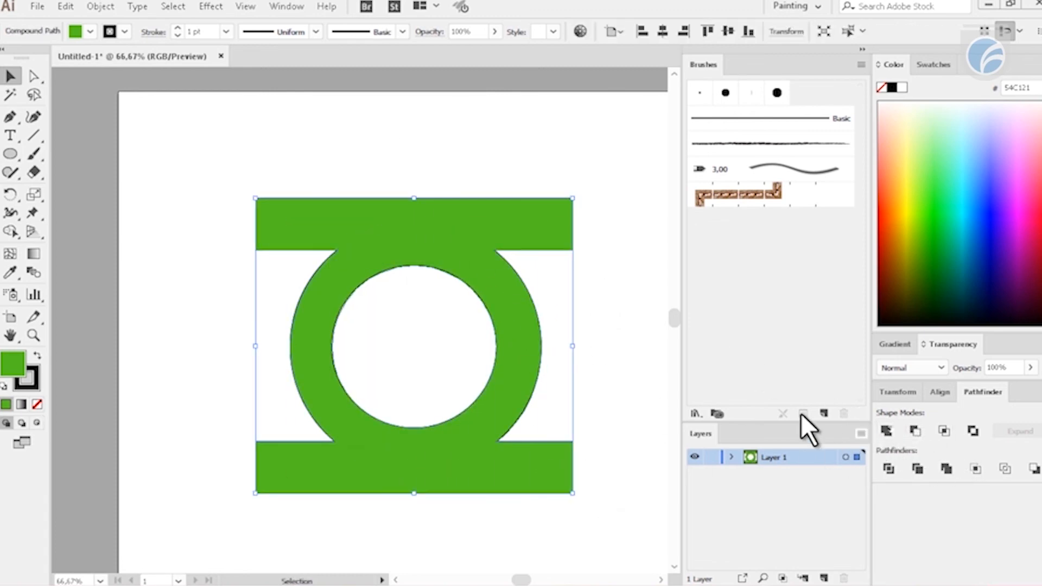
{"action": "left_click", "coordinate": [634, 279]}
{"action": "left_click_drag", "start_coordinate": [438, 352], "coordinate": [585, 338]}
{"action": "left_click_drag", "start_coordinate": [600, 218], "coordinate": [318, 138]}
{"action": "left_click_drag", "start_coordinate": [362, 186], "coordinate": [553, 298]}
{"action": "left_click_drag", "start_coordinate": [572, 348], "coordinate": [408, 251]}
{"action": "left_click_drag", "start_coordinate": [560, 268], "coordinate": [569, 330]}
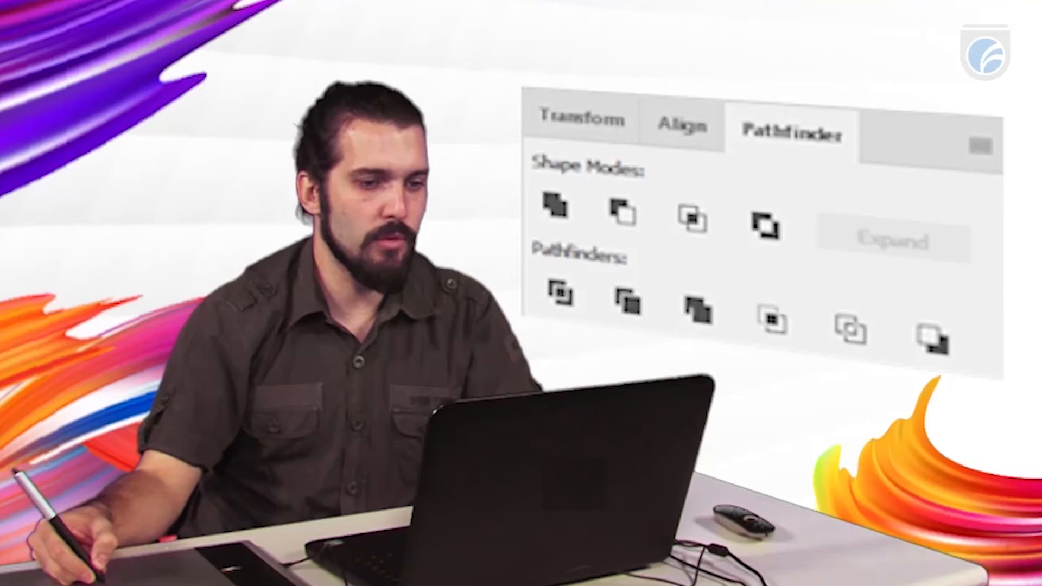